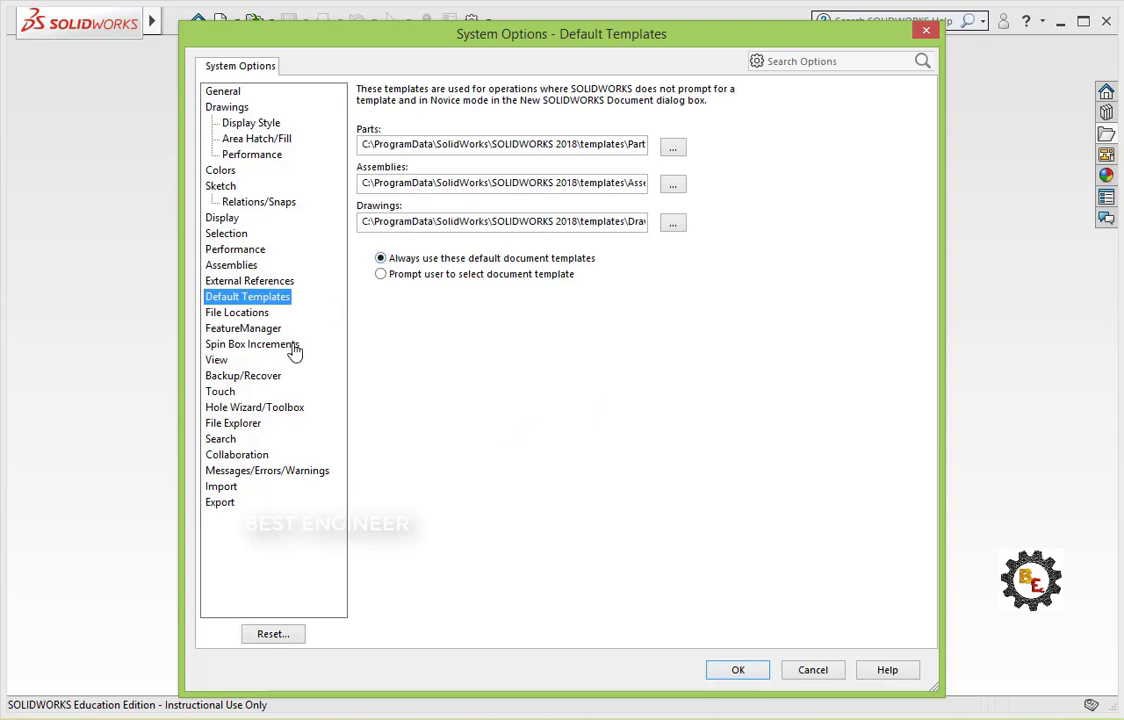
# Dismiss the system options without changes and create a new part document
pyautogui.click(815, 672)
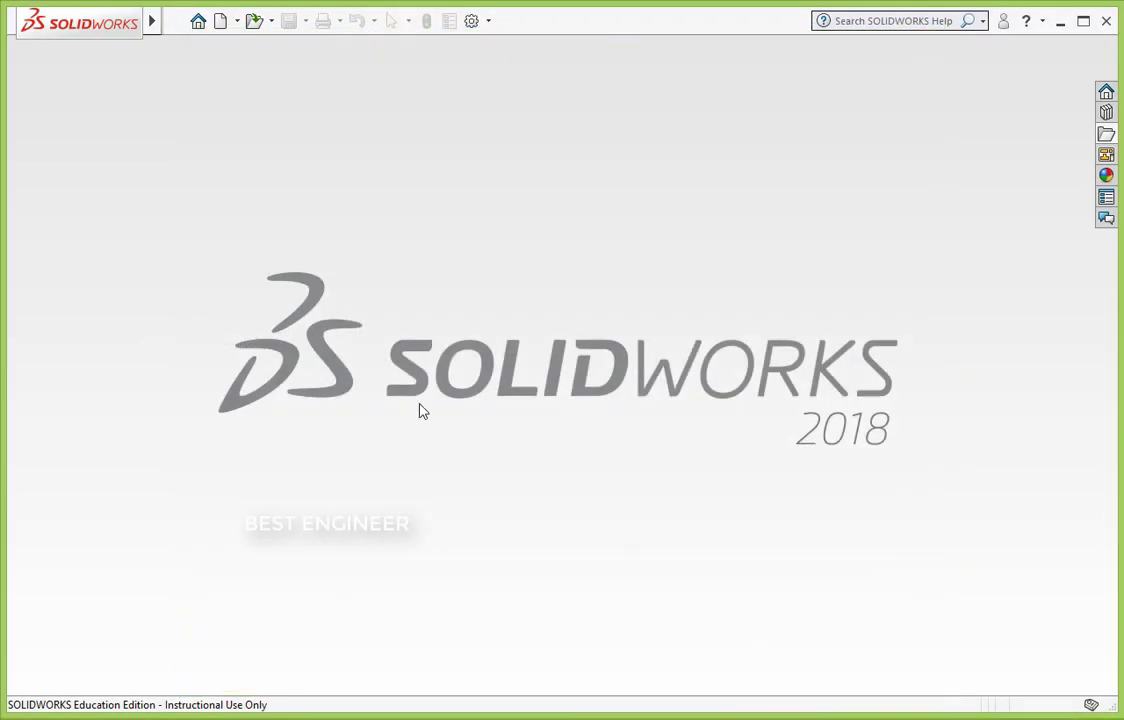
pyautogui.click(237, 22)
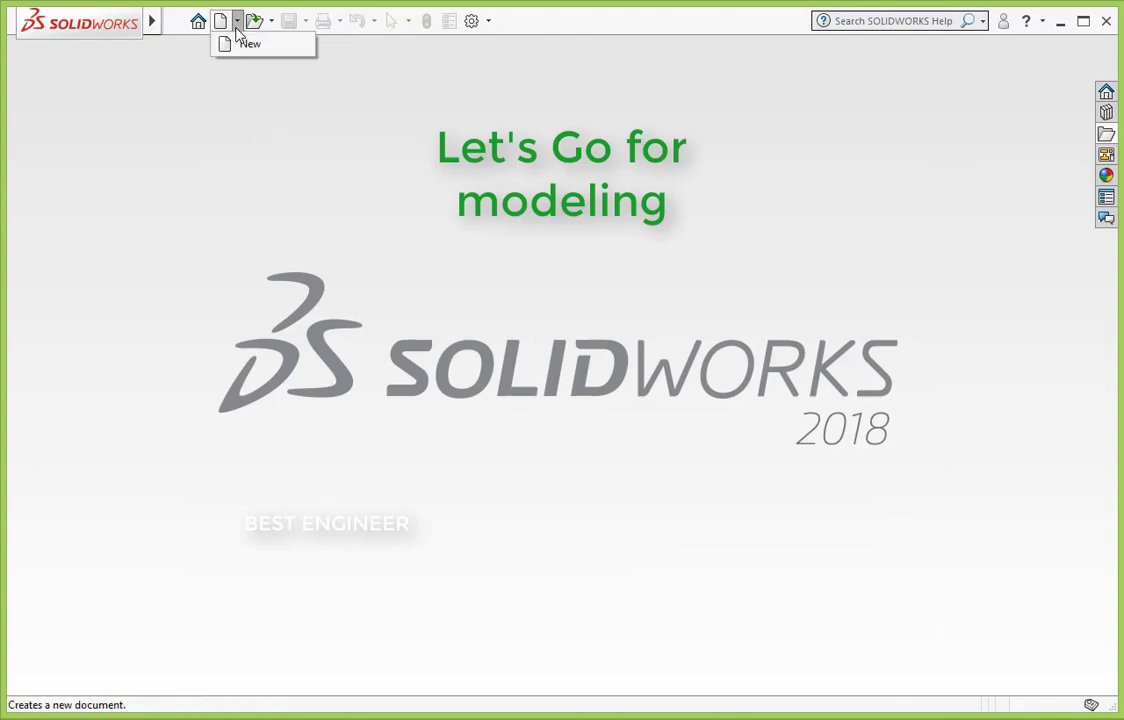
pyautogui.click(245, 45)
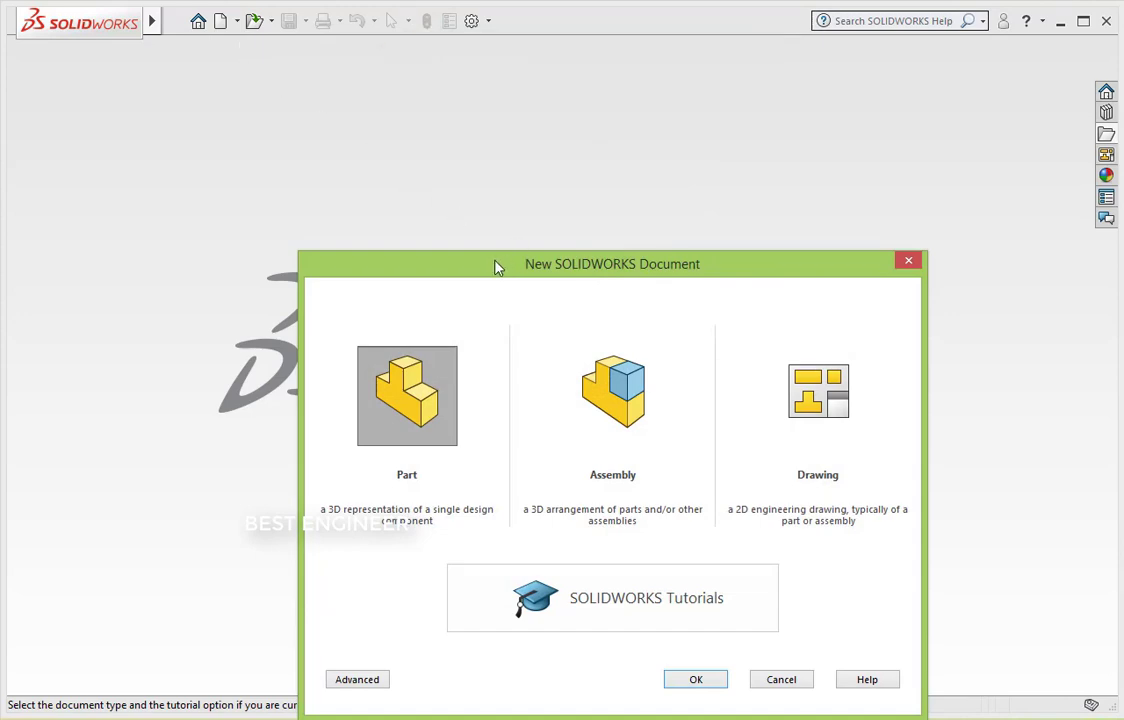
pyautogui.moveTo(499, 265); pyautogui.dragTo(466, 178)
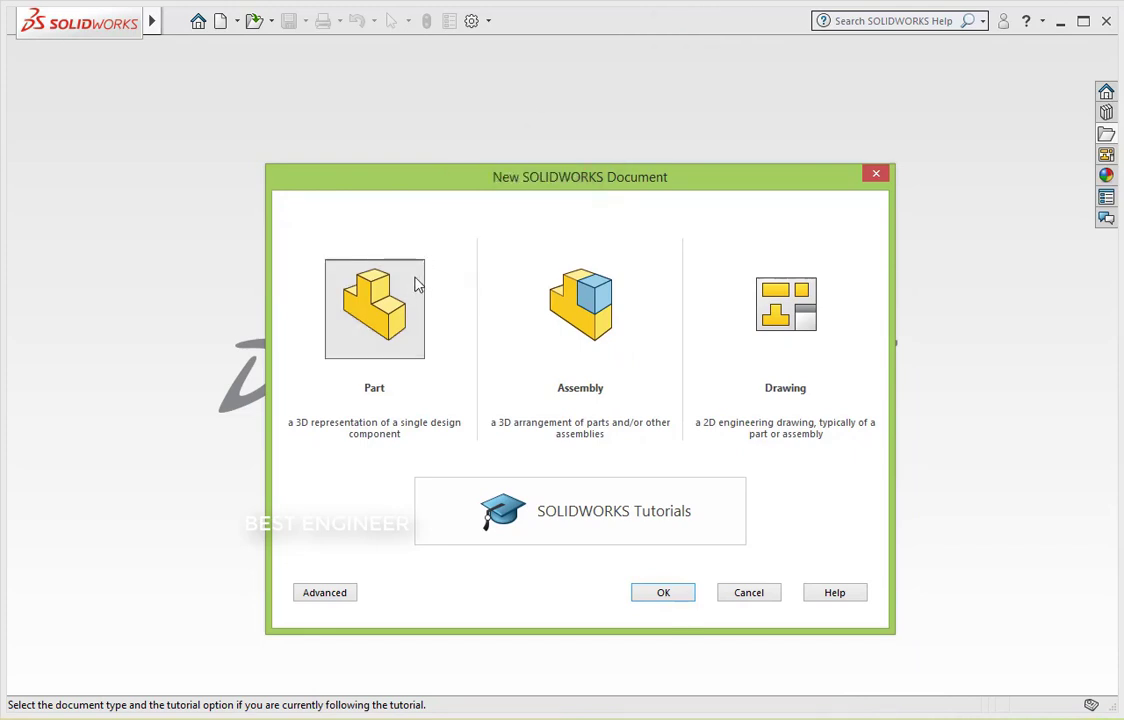
pyautogui.click(603, 314)
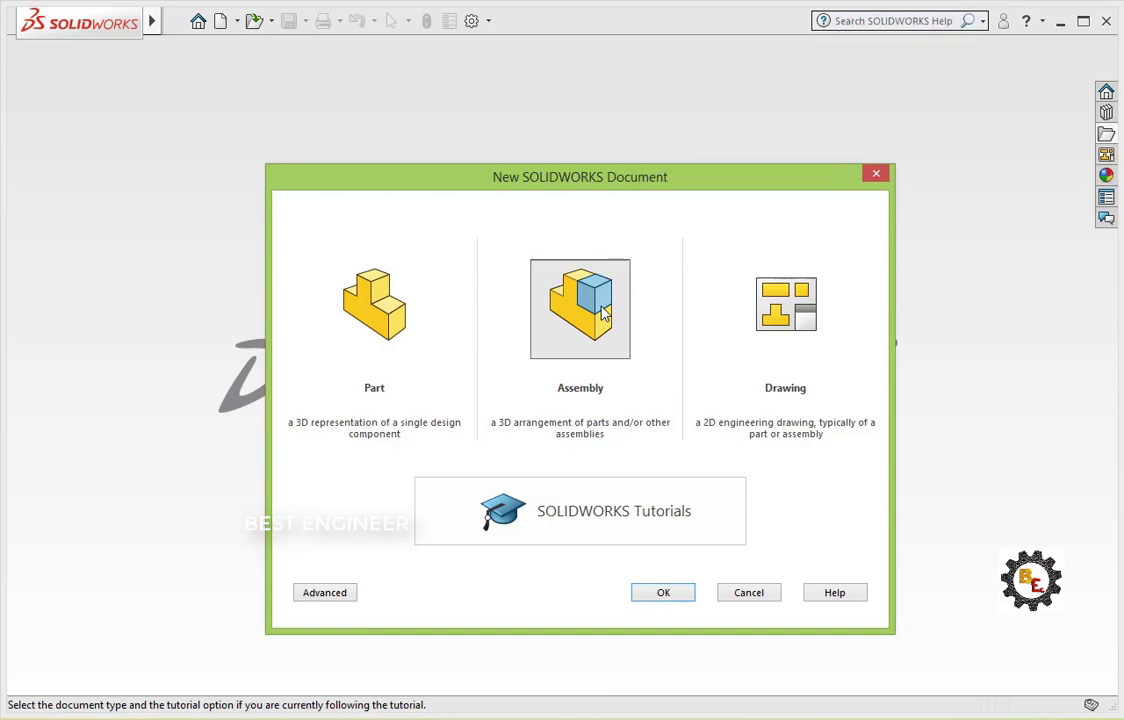
pyautogui.click(781, 325)
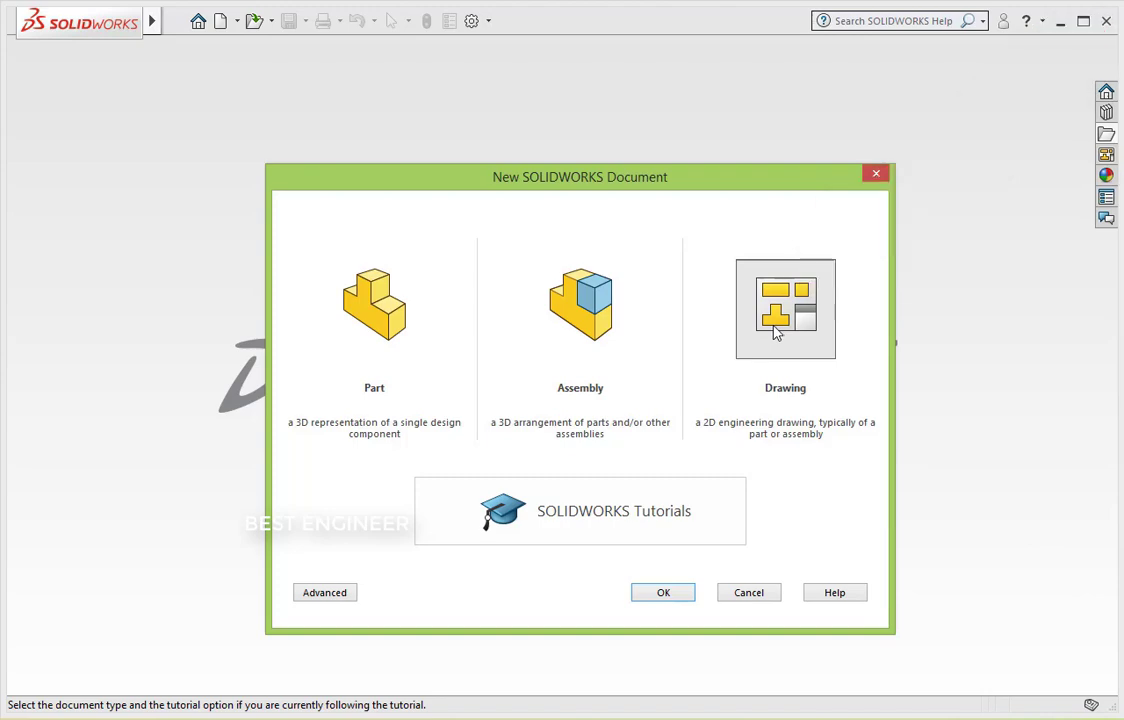
pyautogui.click(377, 338)
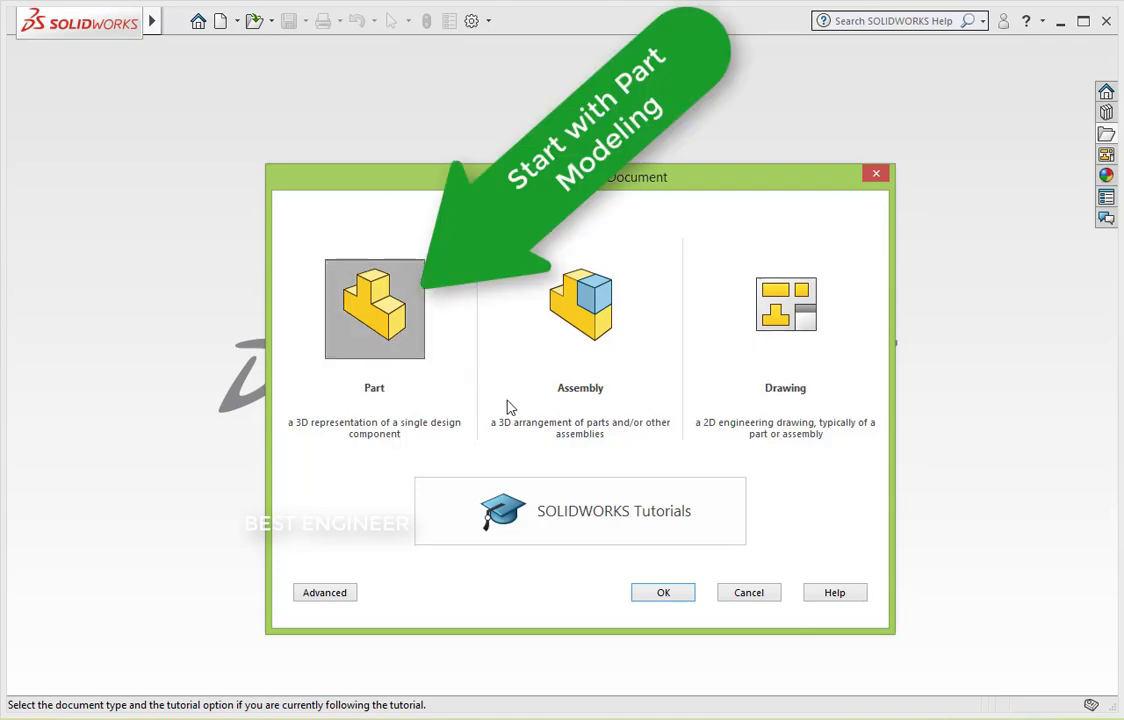
pyautogui.click(662, 596)
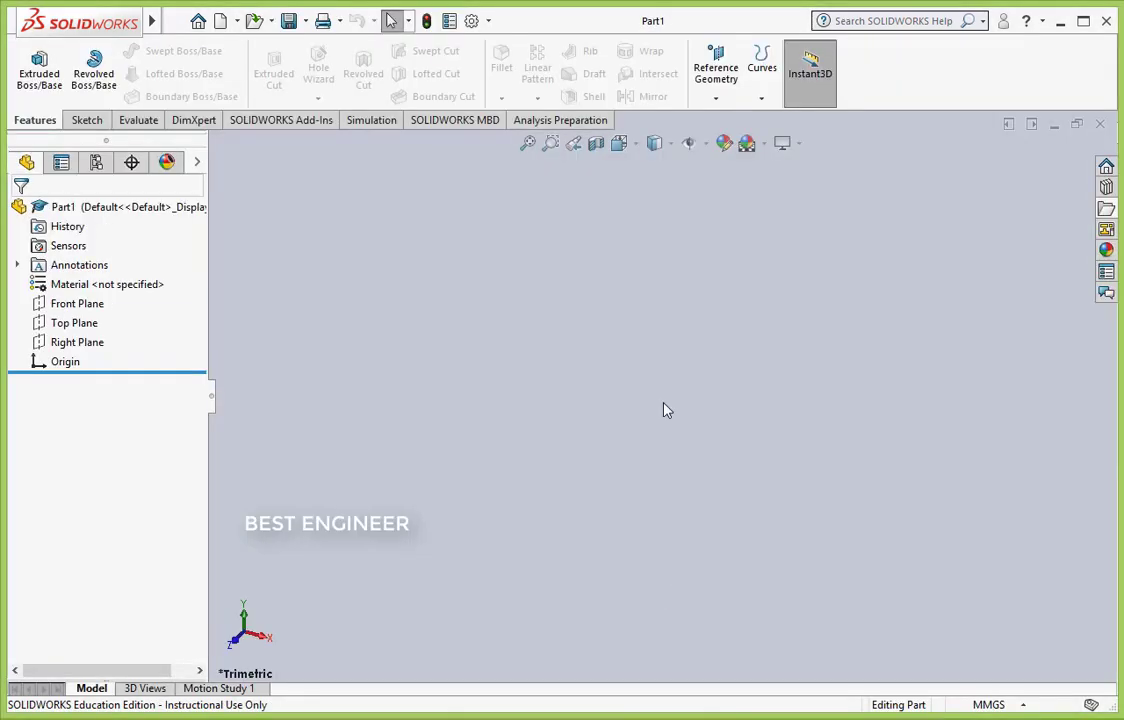
# Check the unit system in the part's document properties, keeping MMGS (millimeter, gram, second)
pyautogui.click(489, 22)
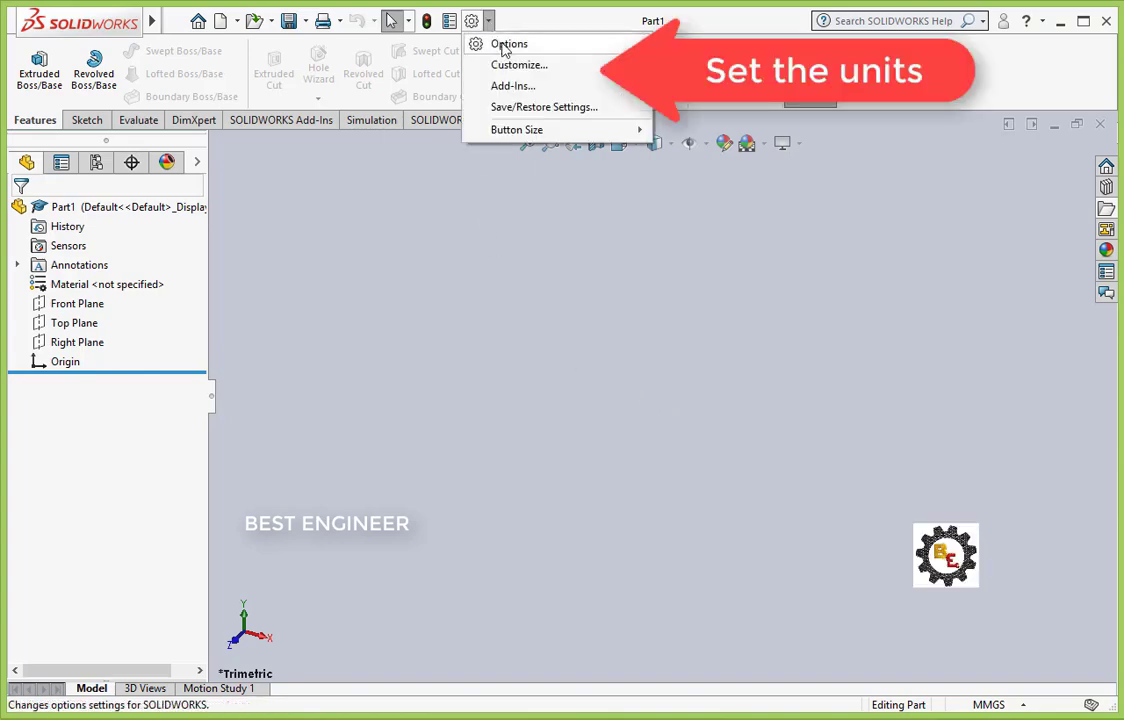
pyautogui.click(505, 44)
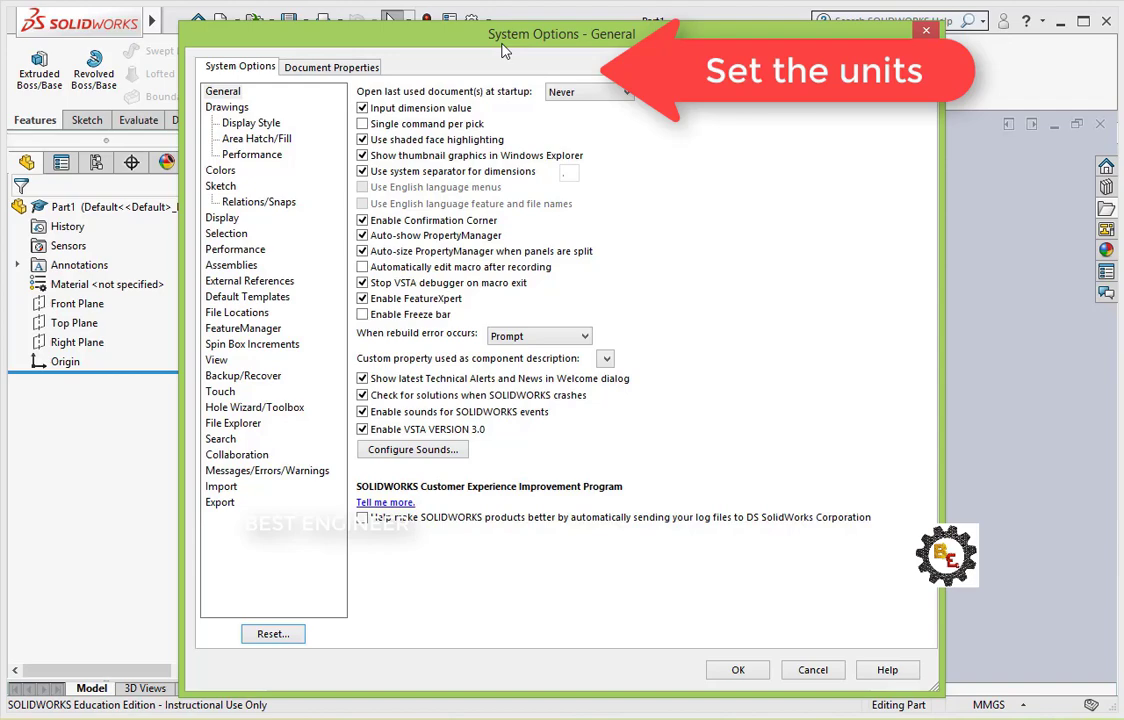
pyautogui.moveTo(445, 42); pyautogui.dragTo(450, 31)
pyautogui.click(345, 58)
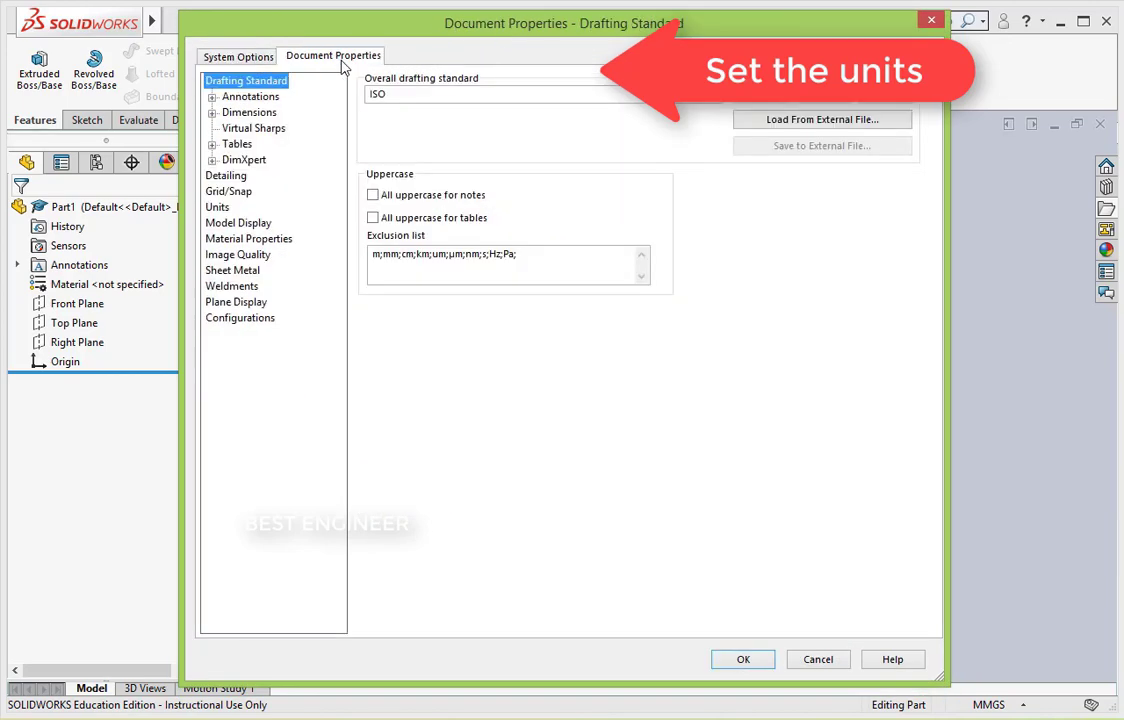
pyautogui.click(219, 209)
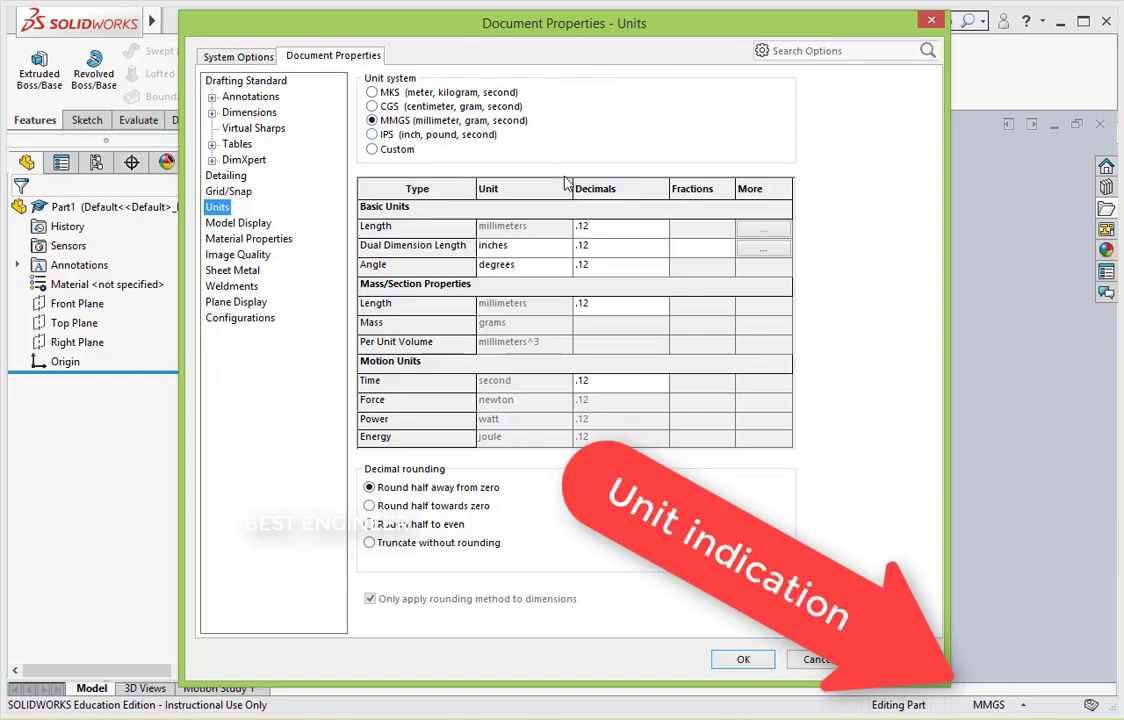
pyautogui.click(743, 659)
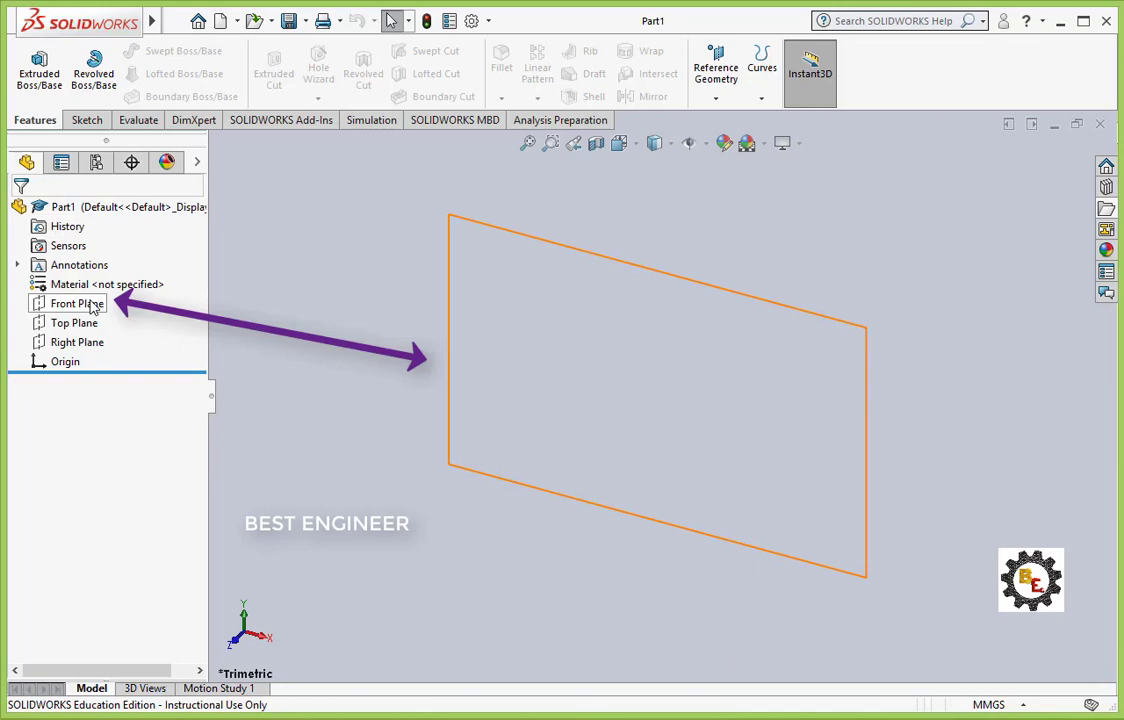
# Highlight the part's origin to see where it lies, and clear the selection
pyautogui.click(66, 364)
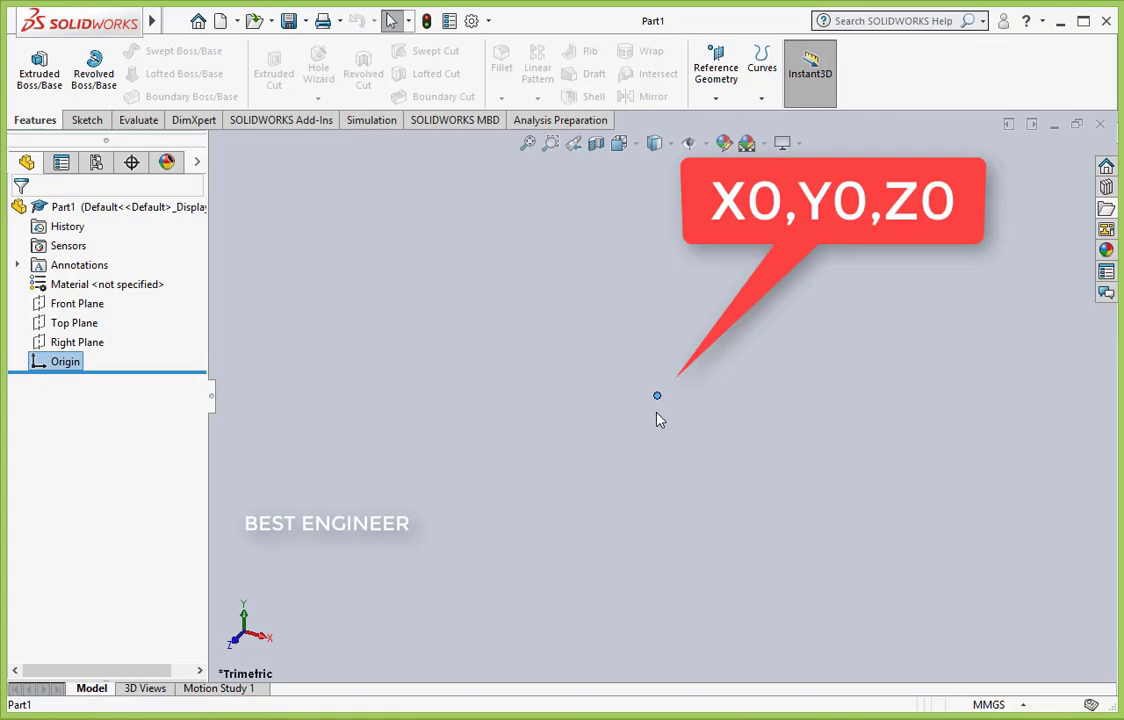
pyautogui.click(568, 446)
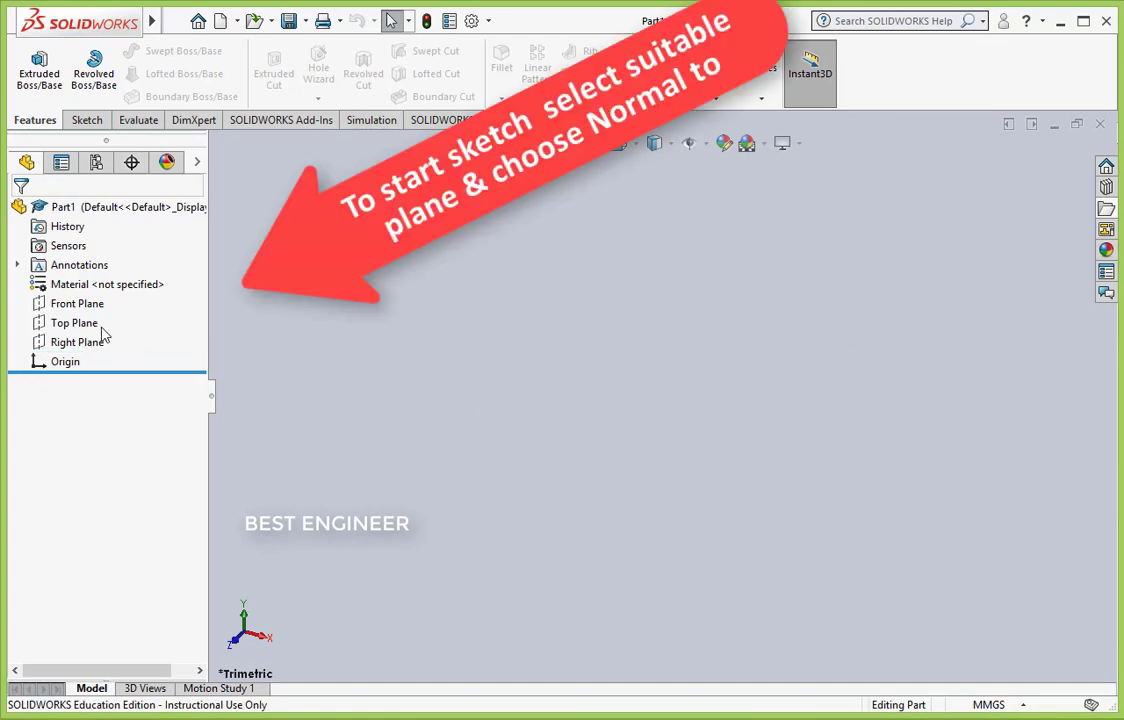
# On the Front Plane, sketch a horizontal line about 80.5 mm long starting at the origin
pyautogui.click(79, 308)
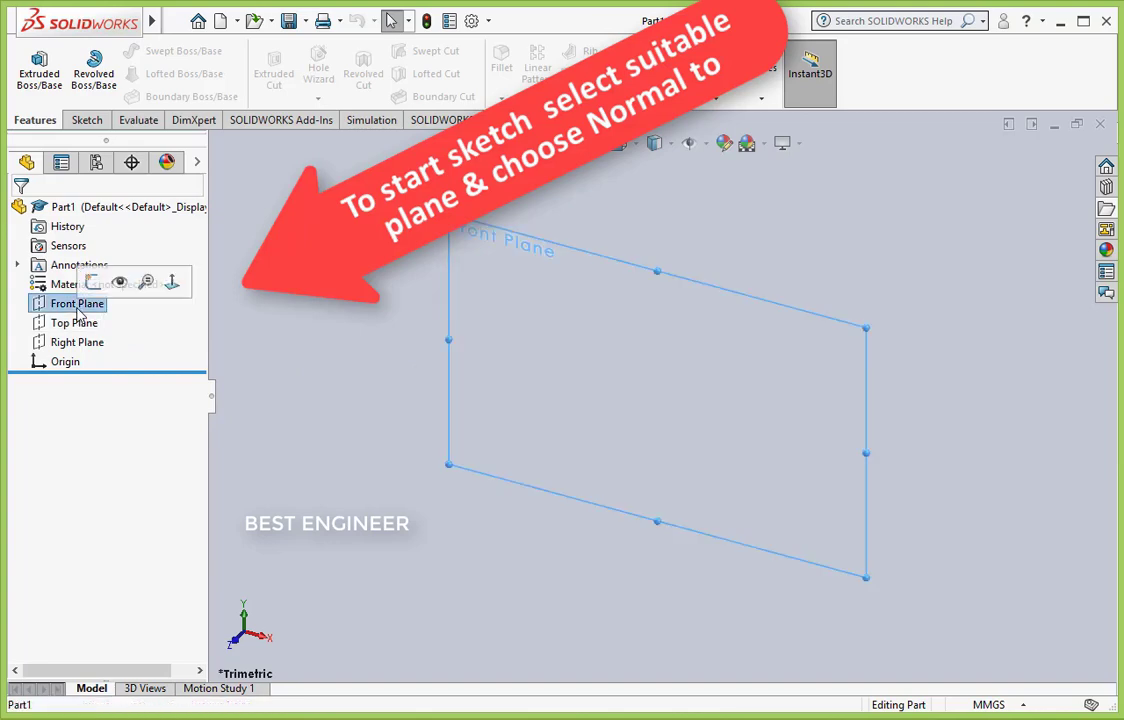
pyautogui.click(170, 285)
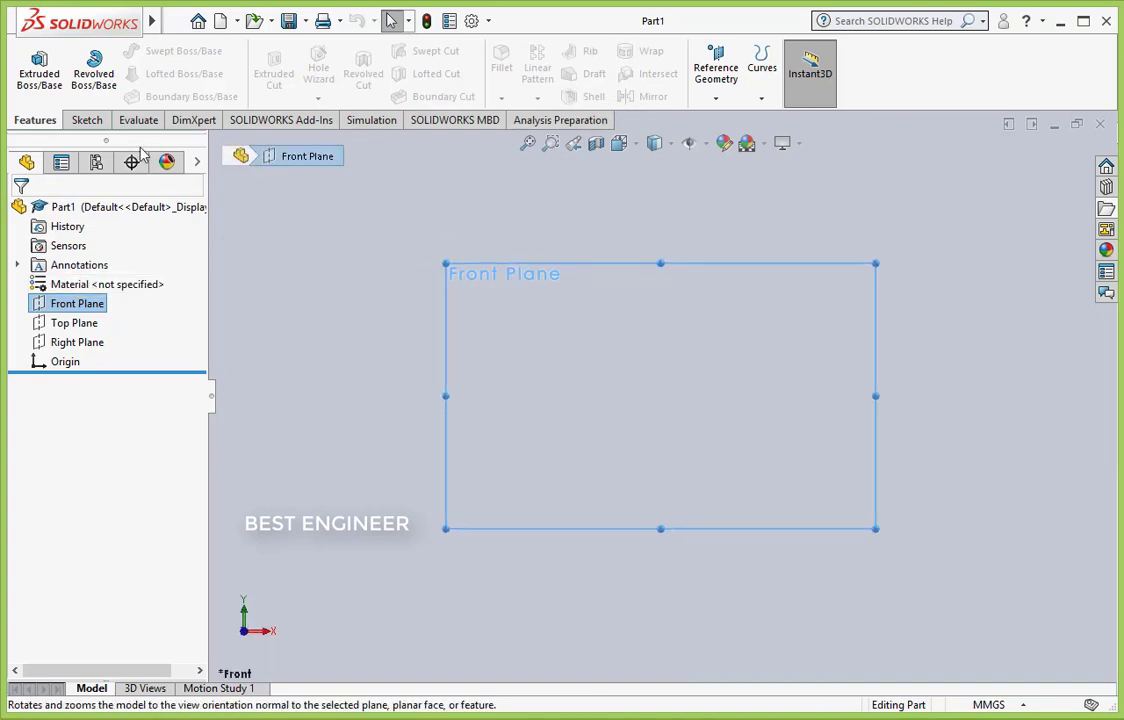
pyautogui.click(90, 122)
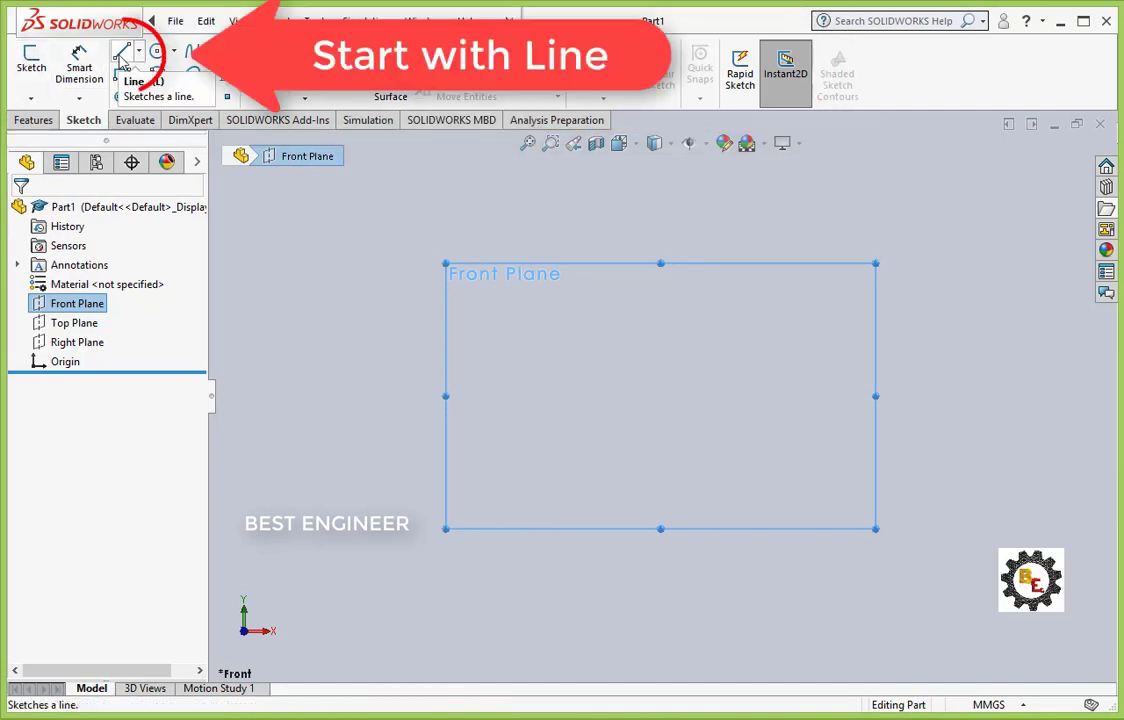
pyautogui.click(122, 58)
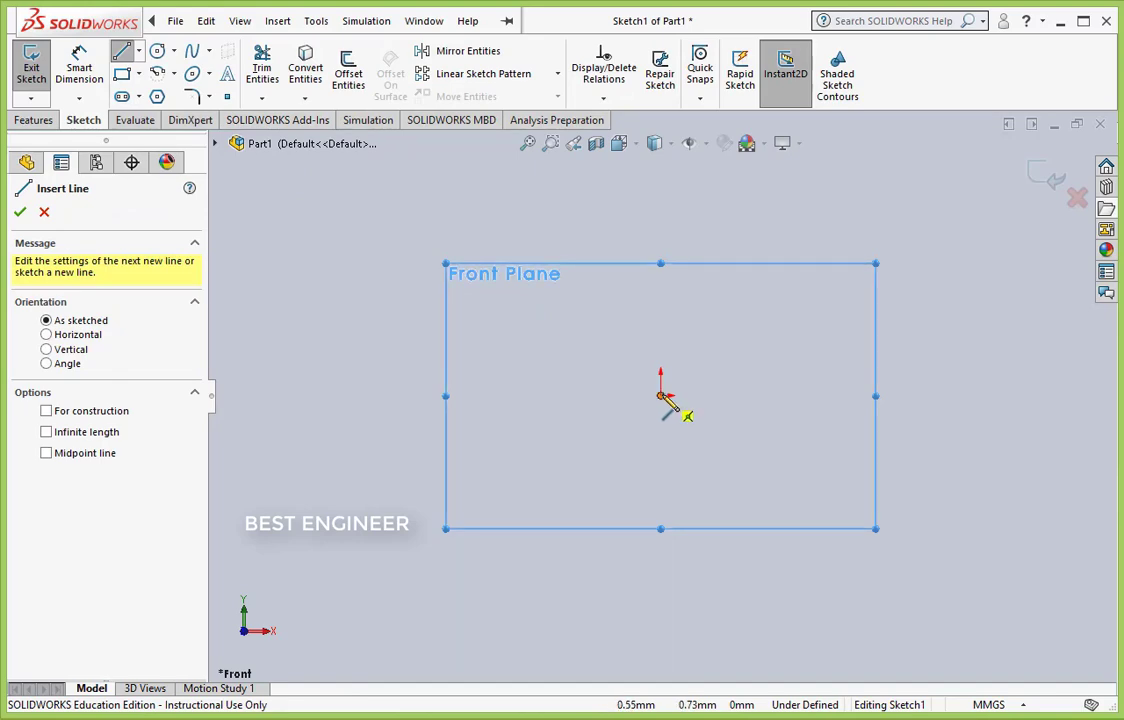
pyautogui.click(660, 396)
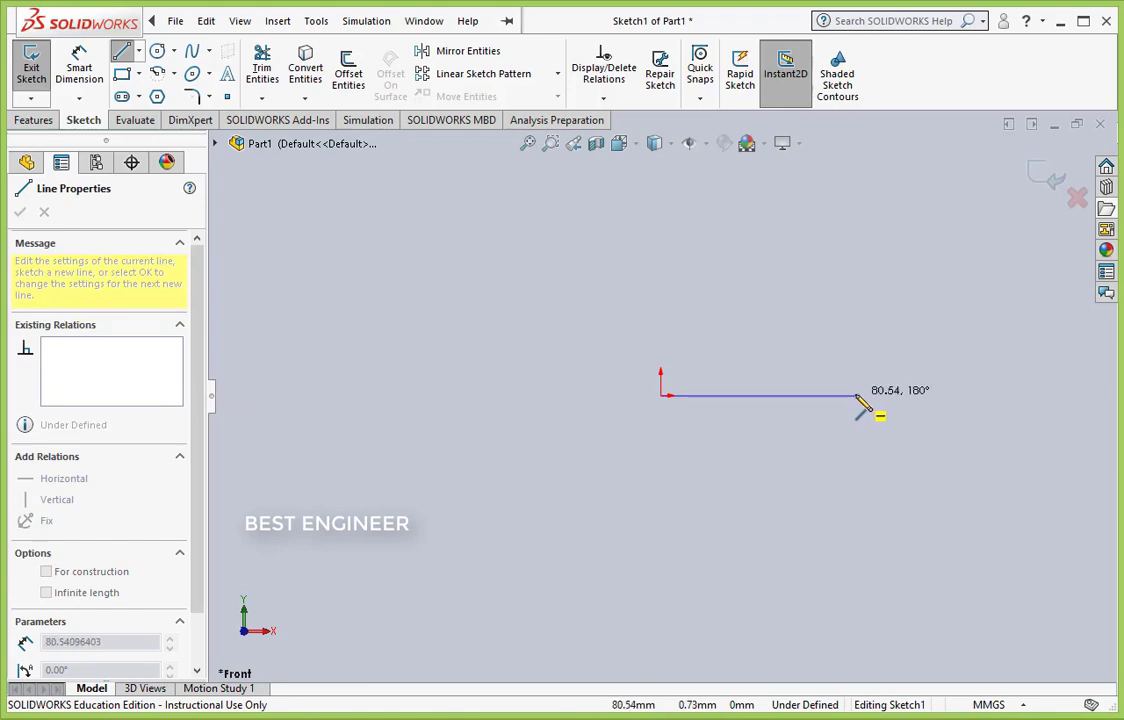
pyautogui.click(857, 397)
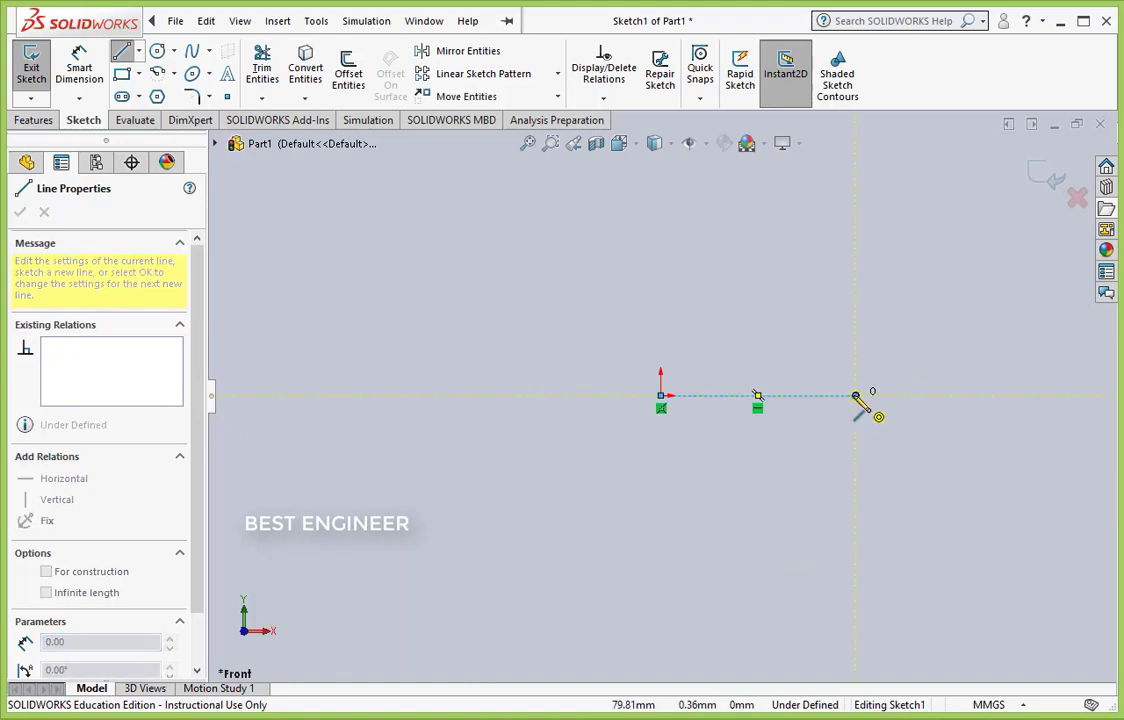
# Sketch a separate vertical line about 77 mm long, starting level with the horizontal line beyond its free end
pyautogui.click(928, 395)
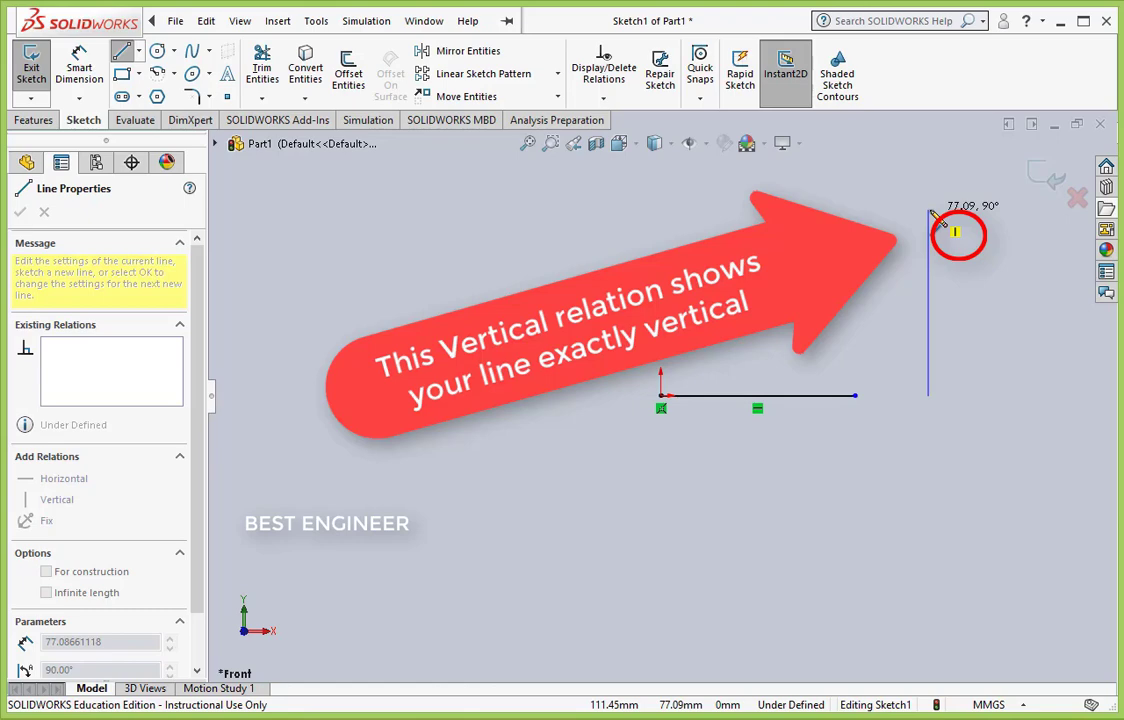
pyautogui.click(929, 212)
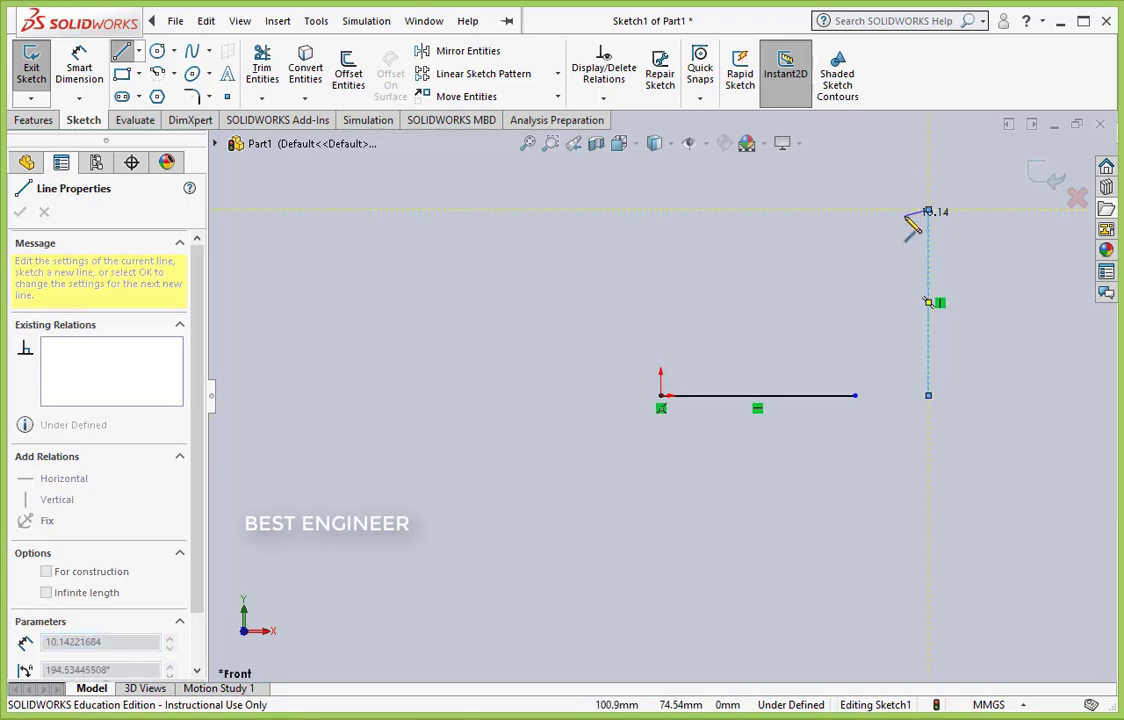
pyautogui.press('Escape')
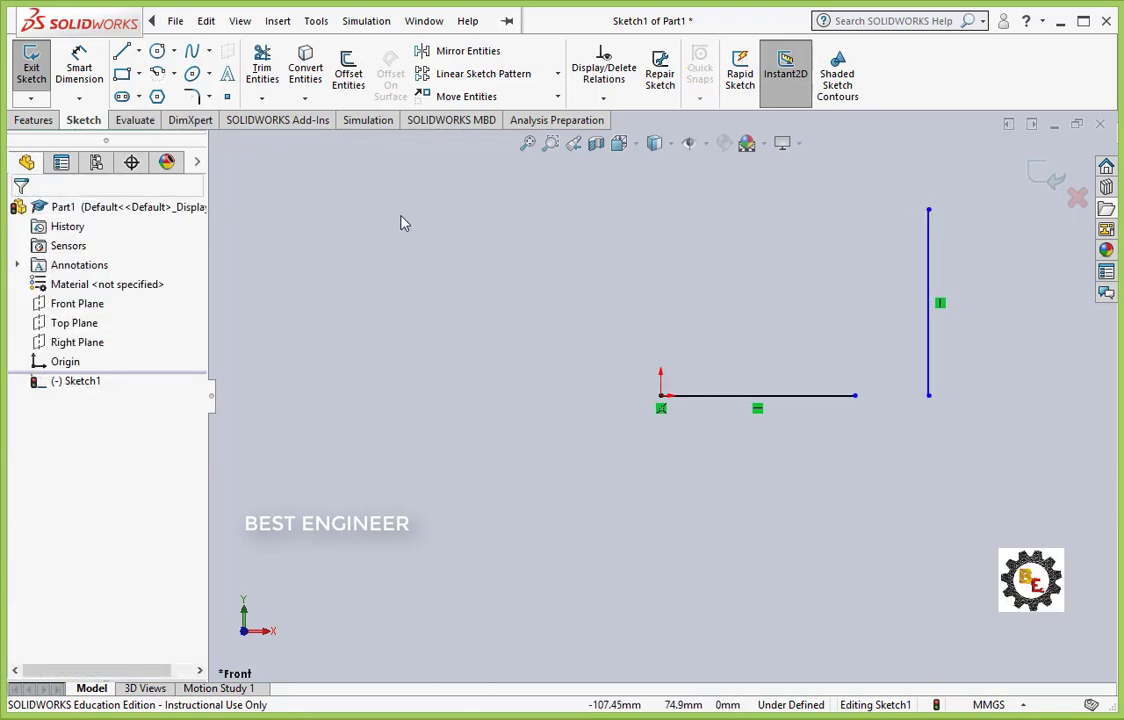
# Sketch a sloping line about 117 mm long from above the origin to the vertical line's midpoint, then a line perpendicular to it heading downward
pyautogui.press('l')
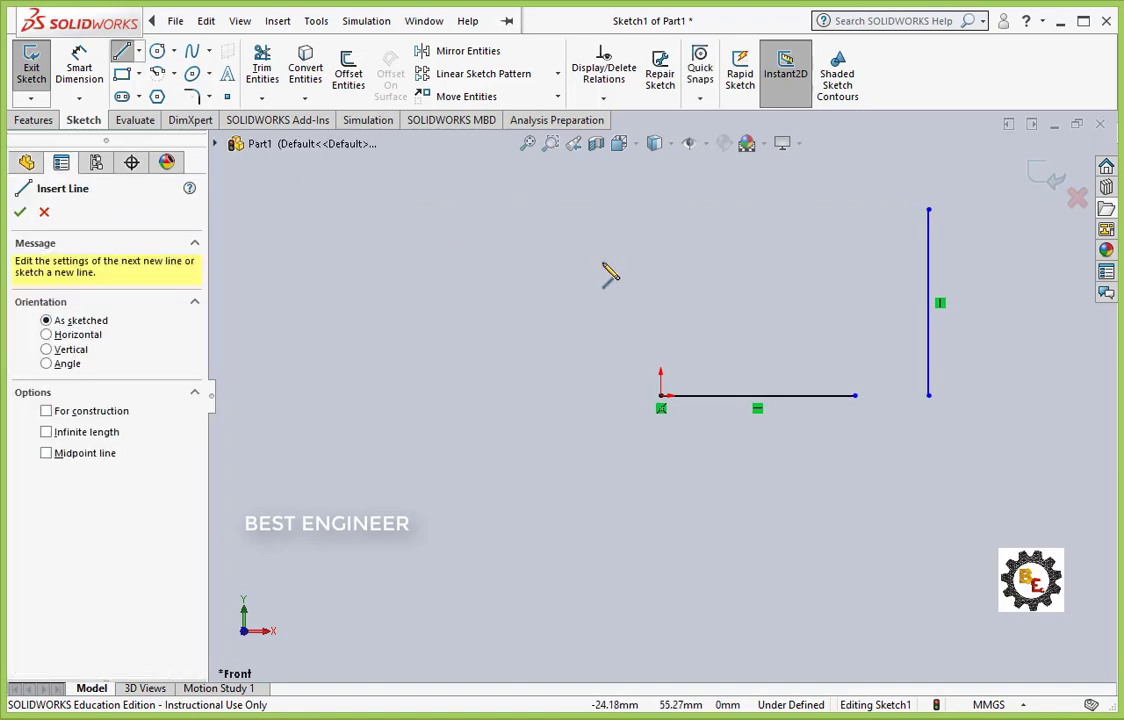
pyautogui.click(661, 210)
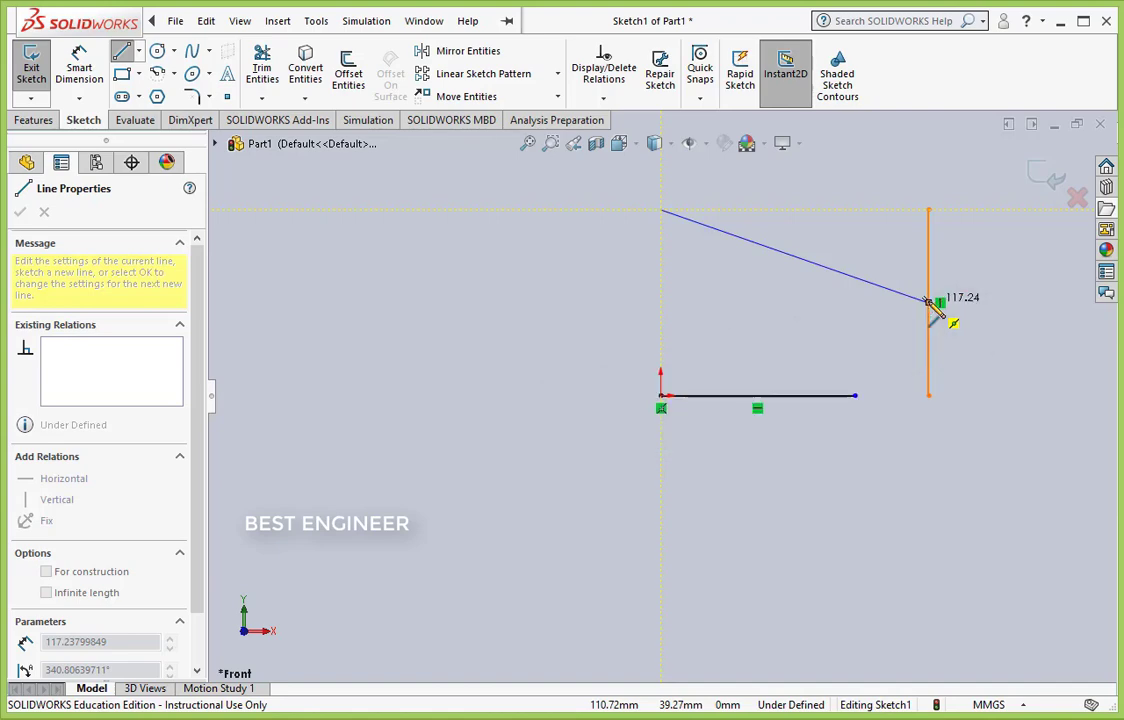
pyautogui.click(928, 301)
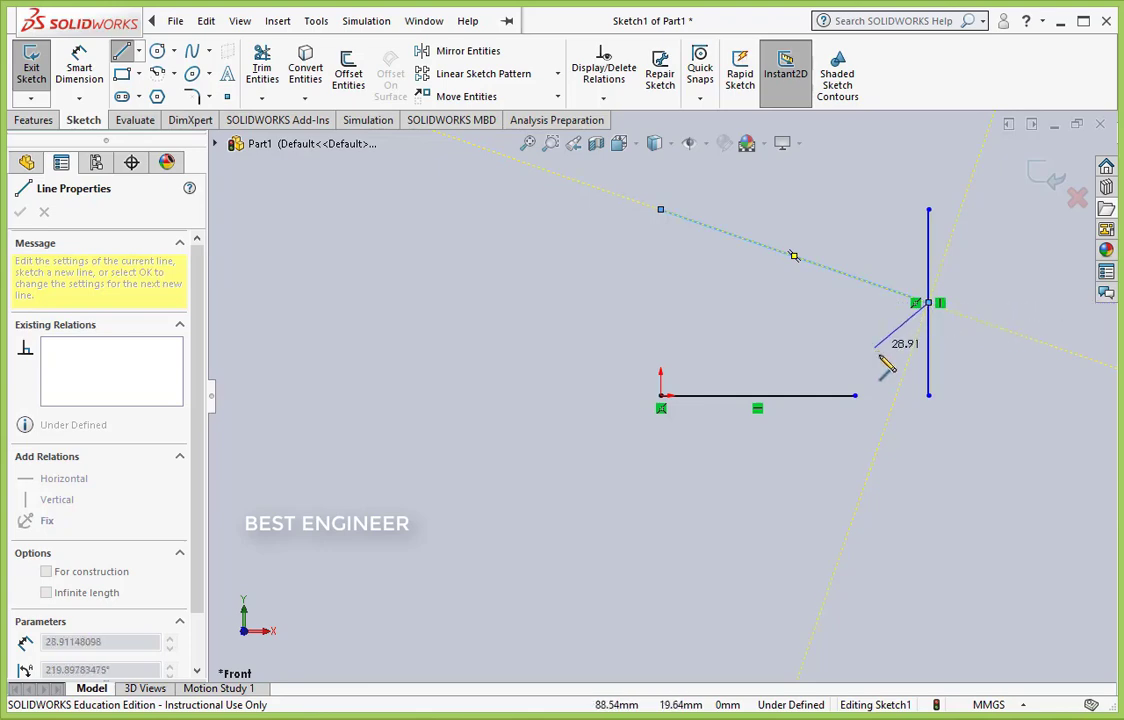
pyautogui.click(877, 455)
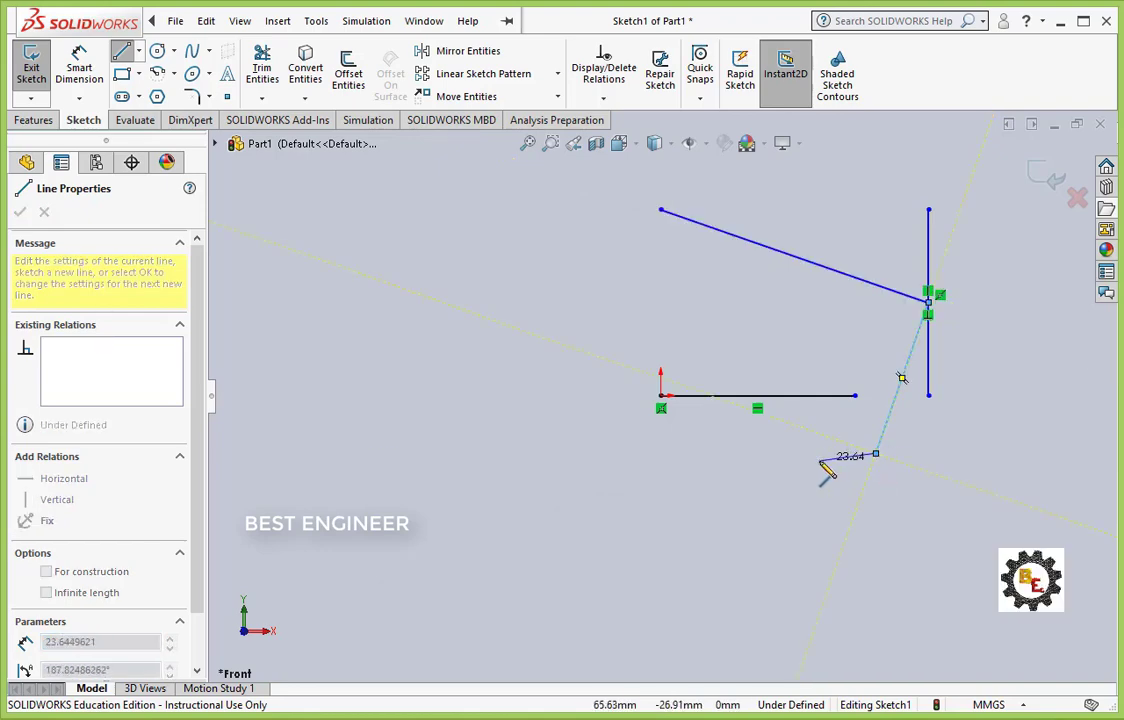
pyautogui.press('Escape')
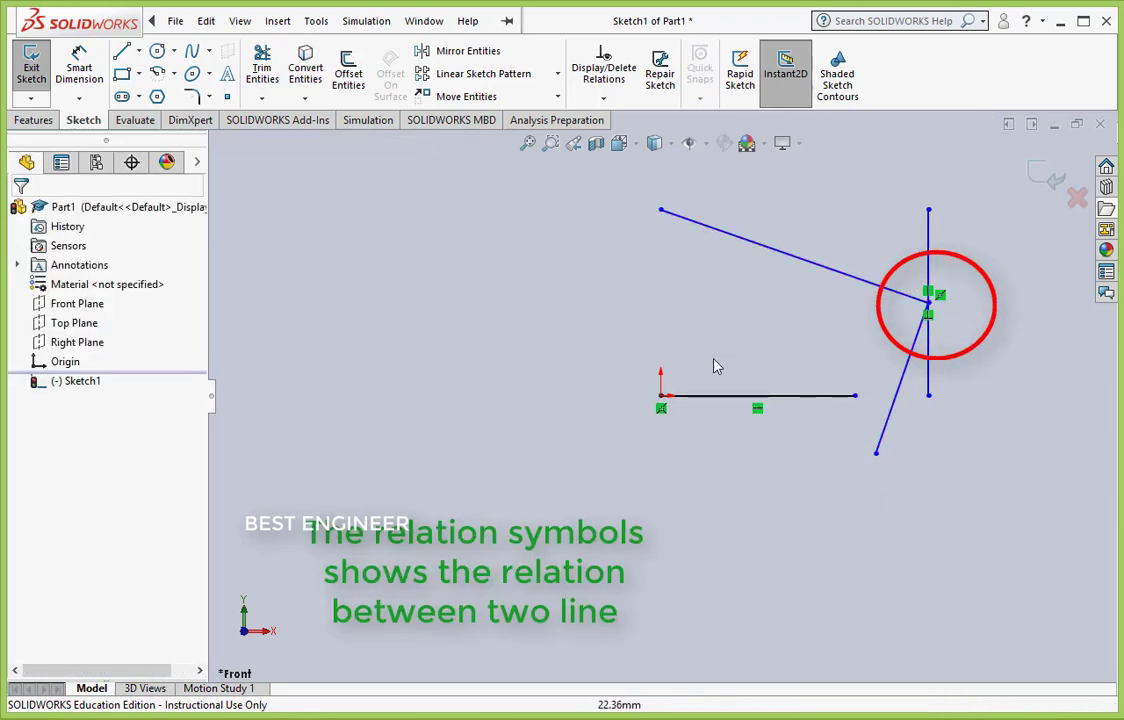
# Examine the sketch's vertical, perpendicular, midpoint and coincident relations one by one with Display/Delete Relations
pyautogui.click(605, 100)
pyautogui.click(612, 118)
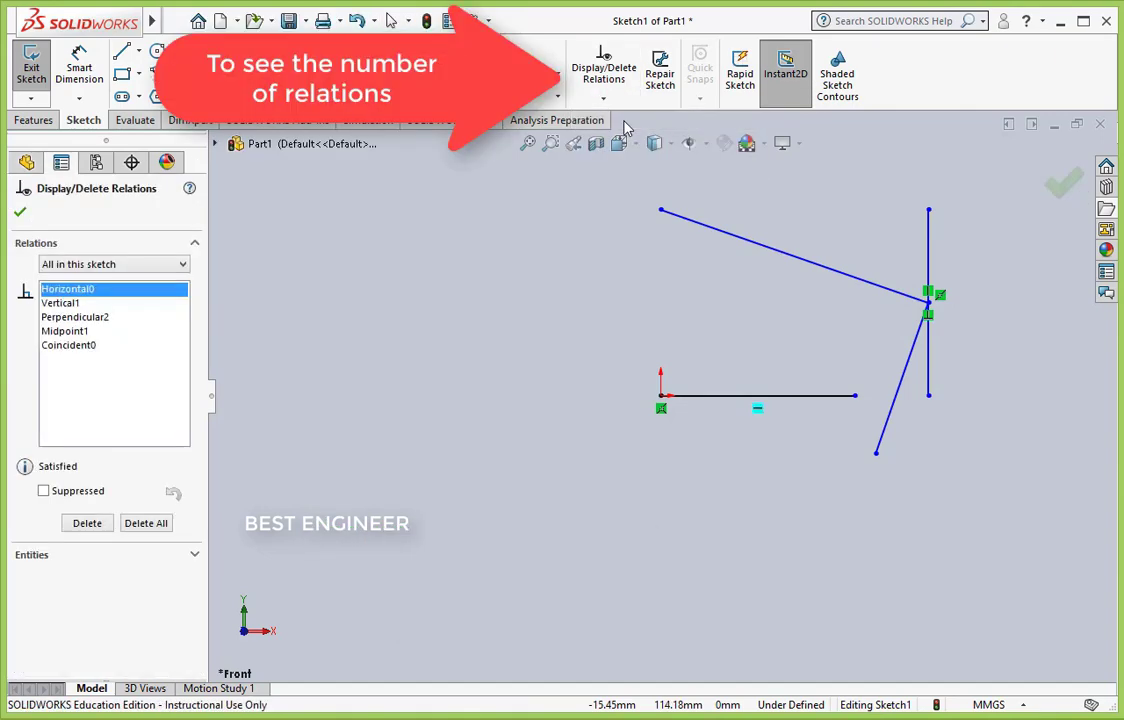
pyautogui.click(95, 304)
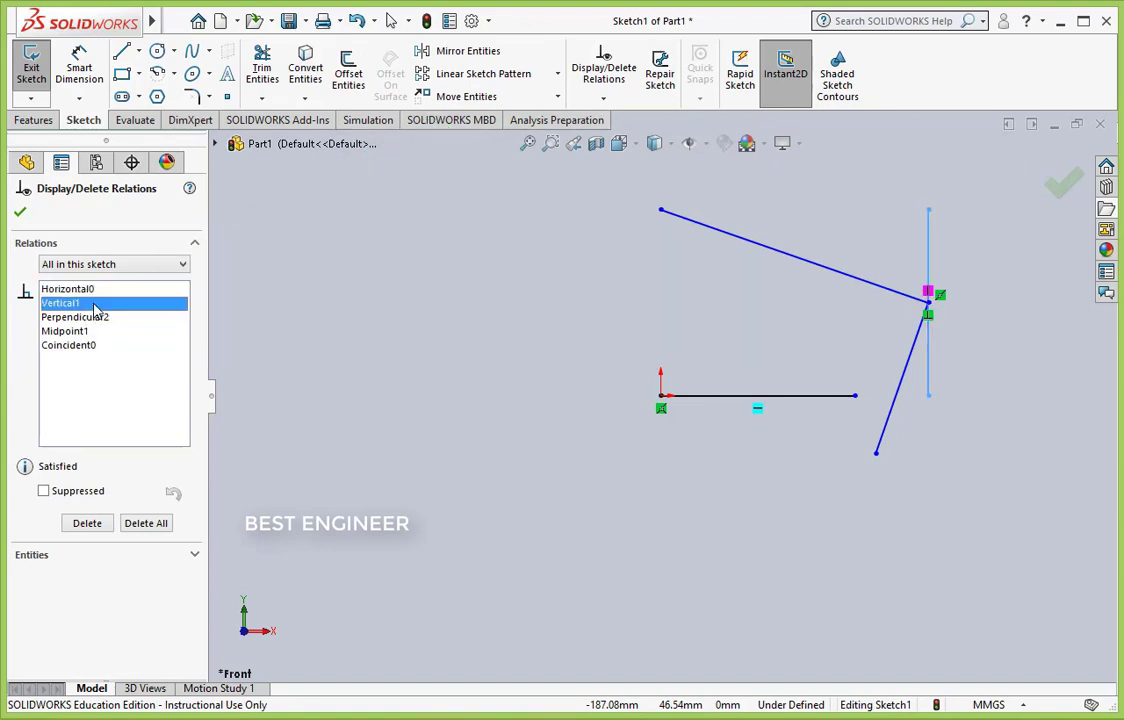
pyautogui.click(97, 317)
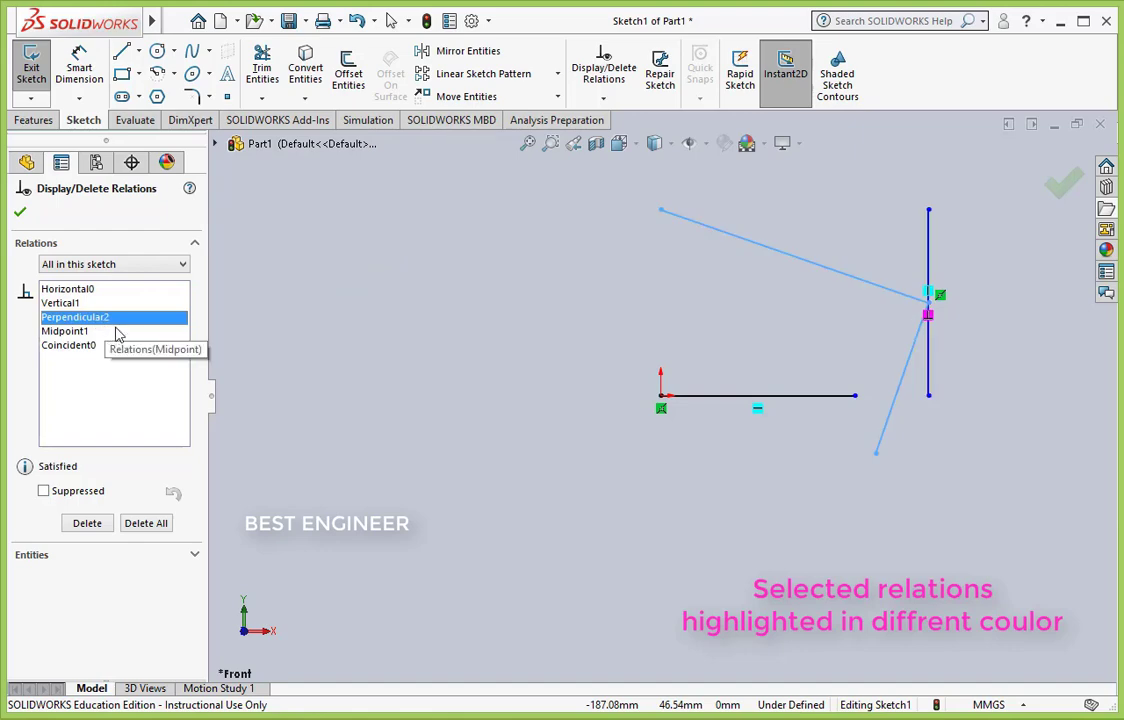
pyautogui.click(84, 332)
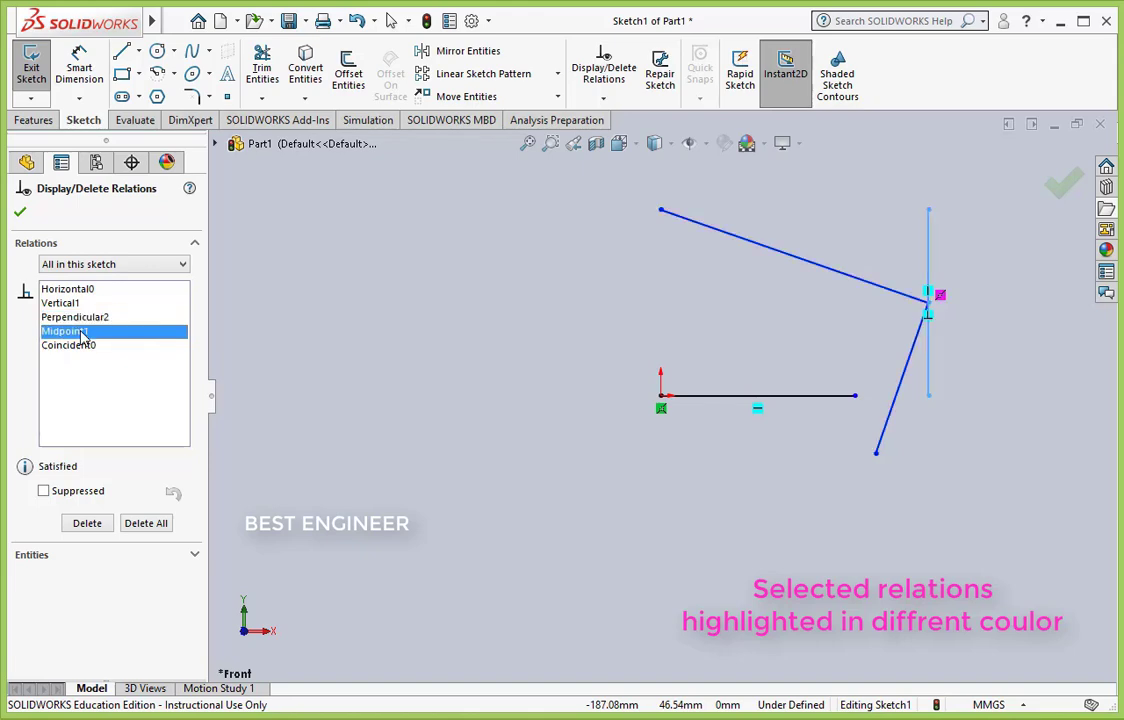
pyautogui.click(70, 346)
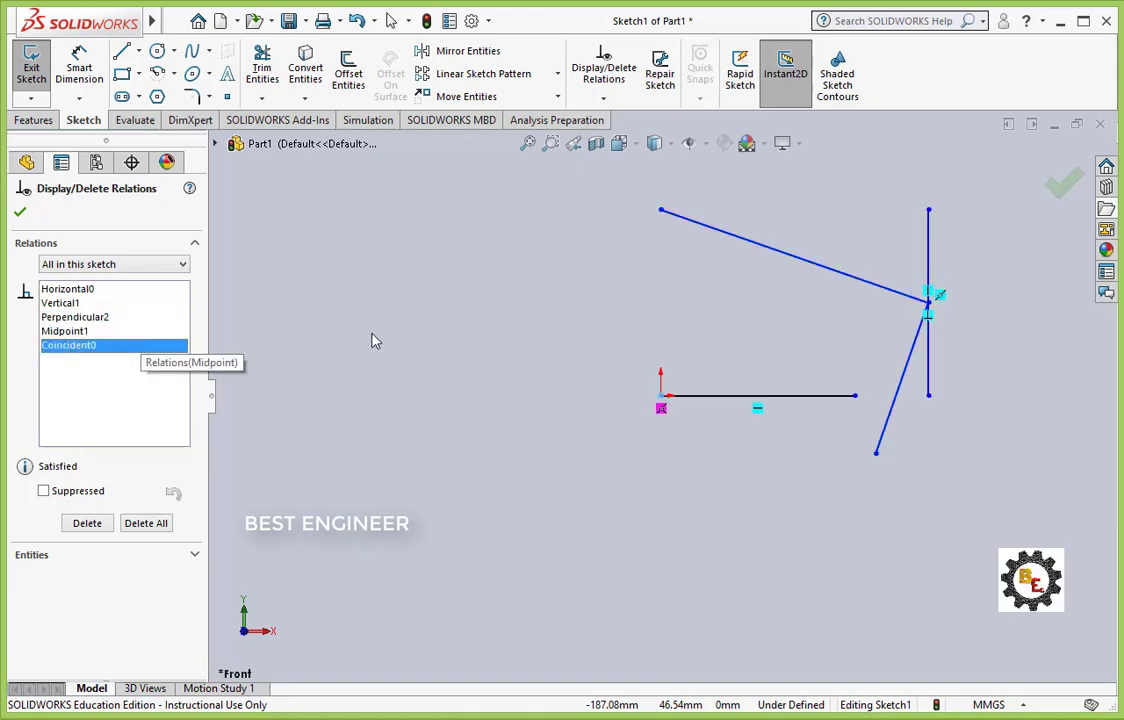
pyautogui.click(21, 214)
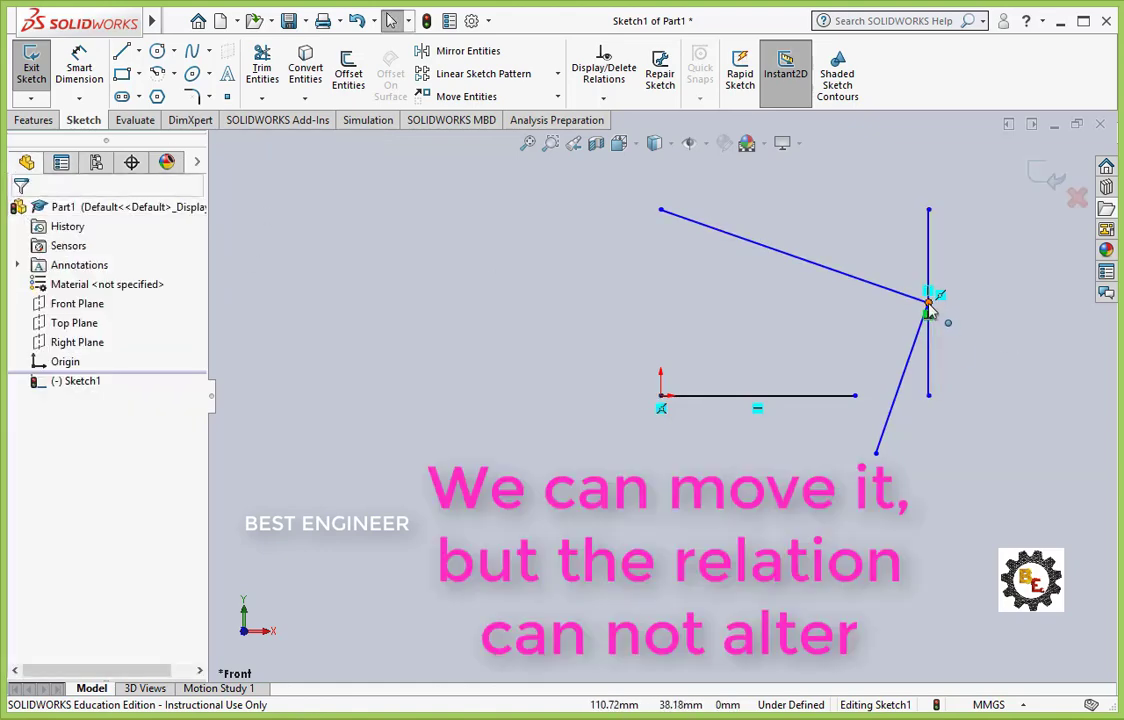
# Move the junction at the vertical line's midpoint outward in two stages, ending at about X 137.6 mm, Y 51.6 mm
pyautogui.moveTo(930, 310)
pyautogui.mouseDown()
pyautogui.moveTo(966, 282)
pyautogui.moveTo(893, 356)
pyautogui.moveTo(848, 369)
pyautogui.moveTo(963, 302)
pyautogui.moveTo(942, 350)
pyautogui.moveTo(913, 362)
pyautogui.moveTo(984, 329)
pyautogui.moveTo(1003, 289)
pyautogui.moveTo(940, 372)
pyautogui.moveTo(985, 293)
pyautogui.moveTo(984, 268)
pyautogui.moveTo(962, 290)
pyautogui.mouseUp()
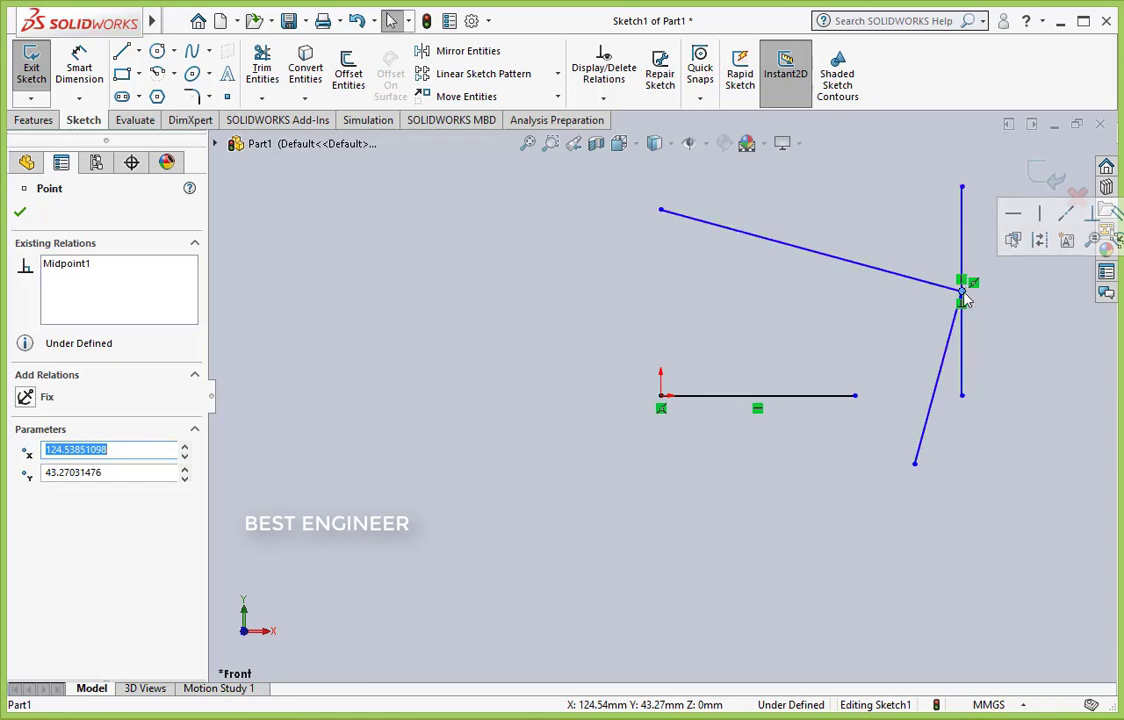
pyautogui.moveTo(961, 292)
pyautogui.mouseDown()
pyautogui.moveTo(960, 258)
pyautogui.moveTo(958, 345)
pyautogui.moveTo(975, 252)
pyautogui.moveTo(972, 382)
pyautogui.moveTo(993, 270)
pyautogui.mouseUp()
# List all relations in the sketch with Display/Delete Relations and delete the vertical relation
pyautogui.click(601, 100)
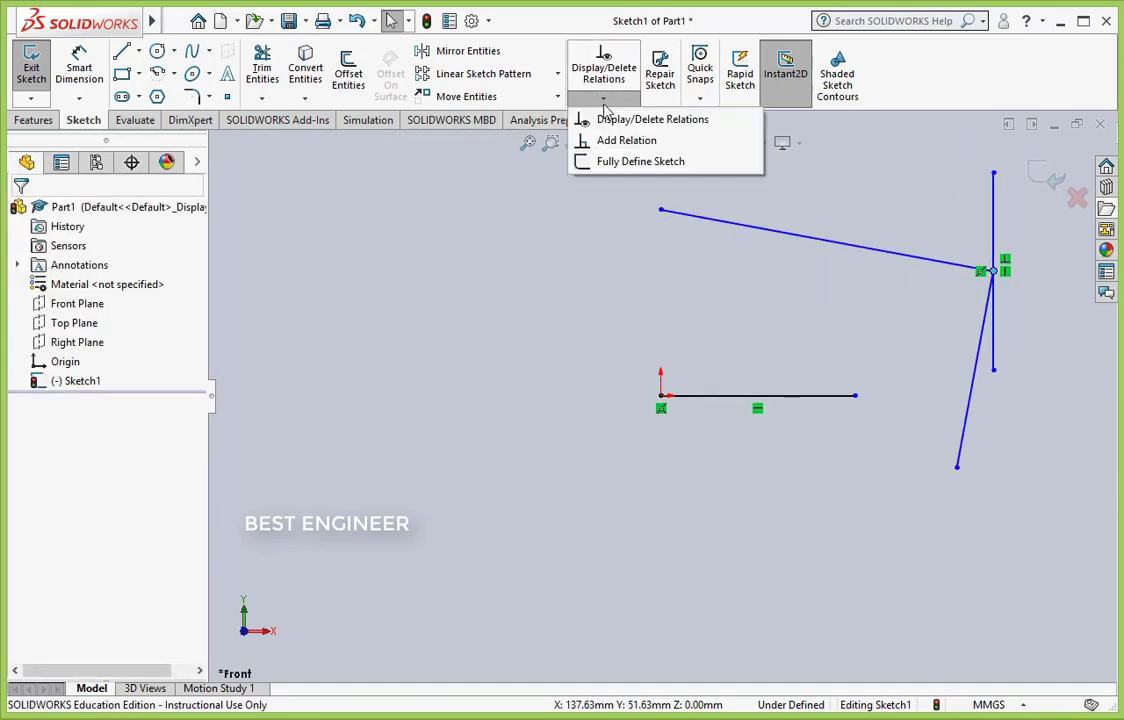
pyautogui.click(640, 119)
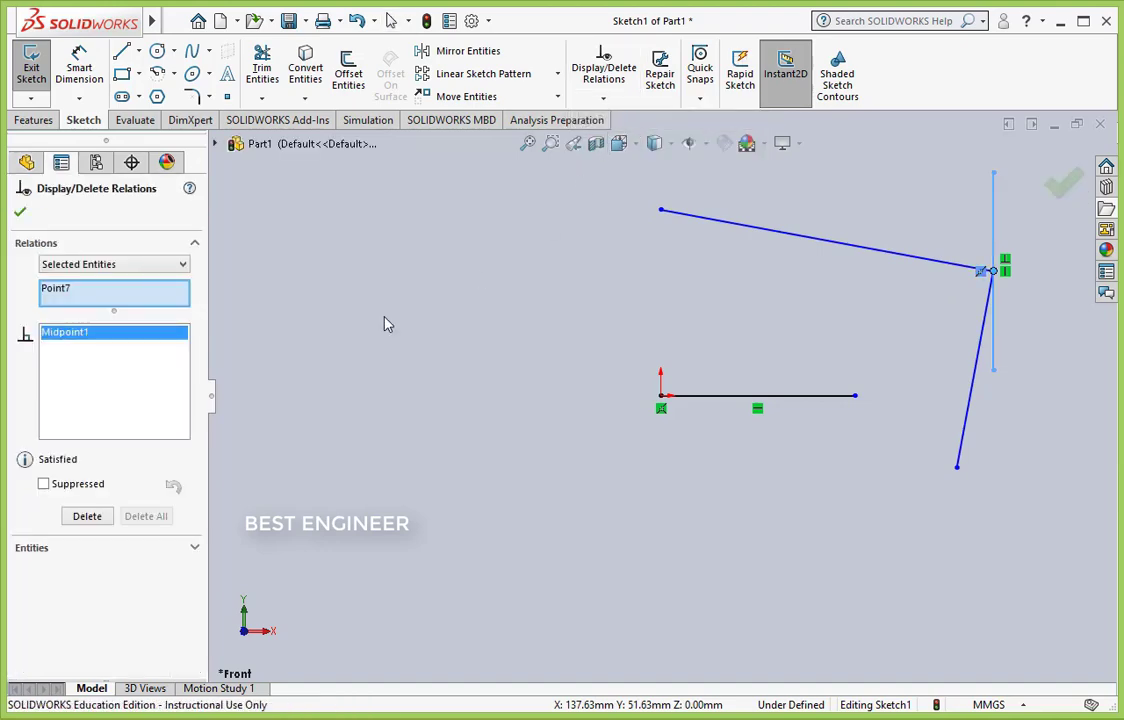
pyautogui.click(88, 264)
pyautogui.click(88, 279)
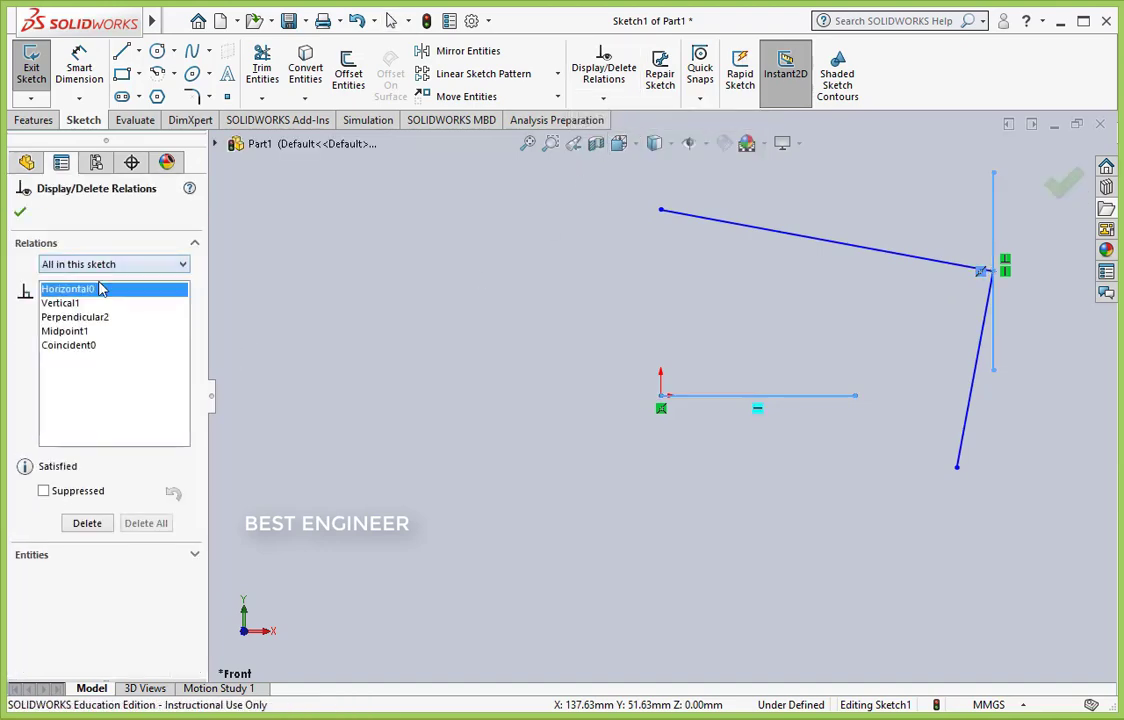
pyautogui.click(67, 305)
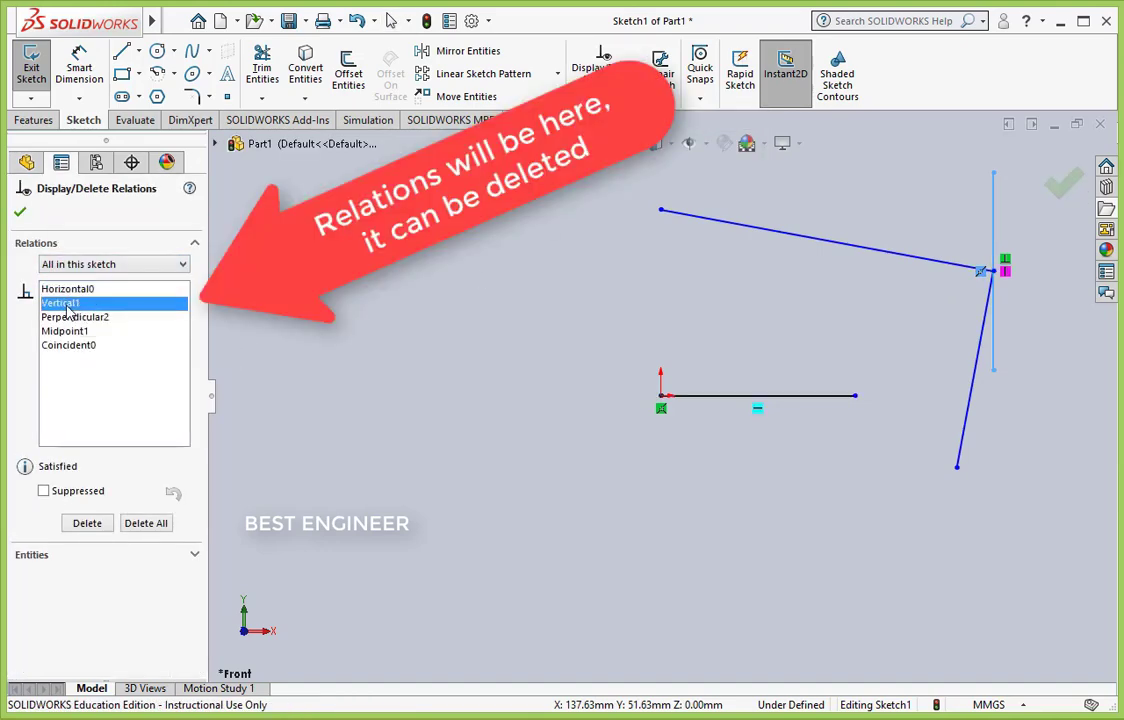
pyautogui.rightClick(67, 307)
pyautogui.click(126, 342)
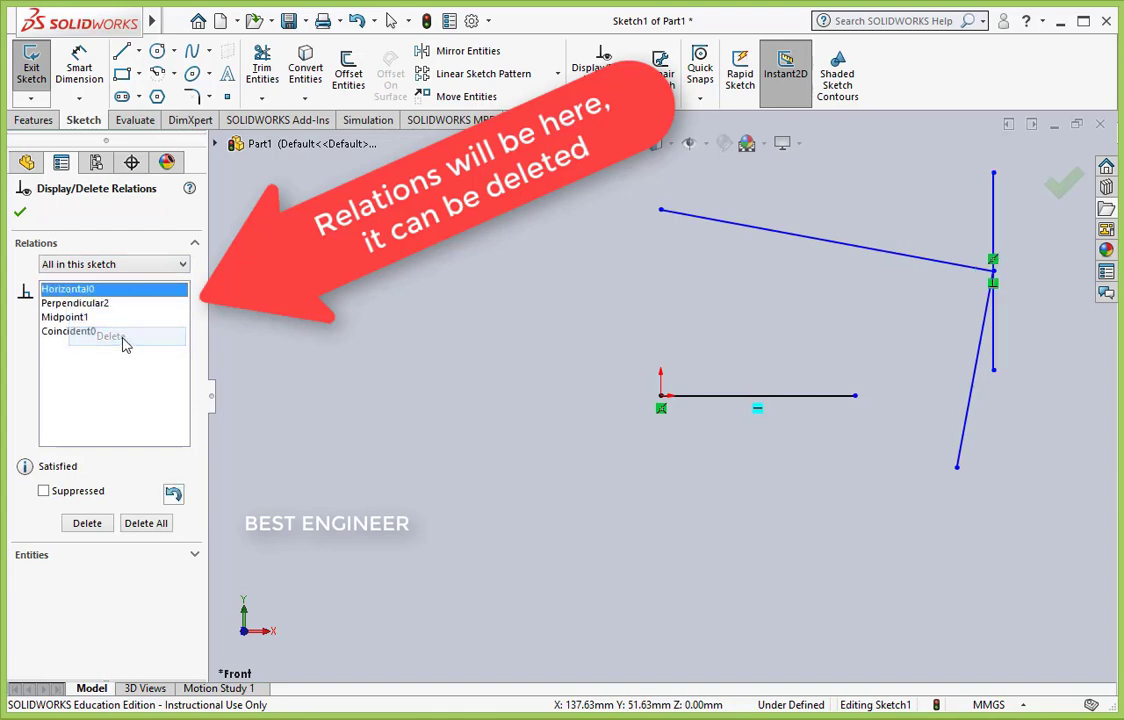
# Delete the perpendicular and midpoint relations from the sketch's relation list, keeping the horizontal and coincident ones
pyautogui.click(76, 306)
pyautogui.rightClick(76, 306)
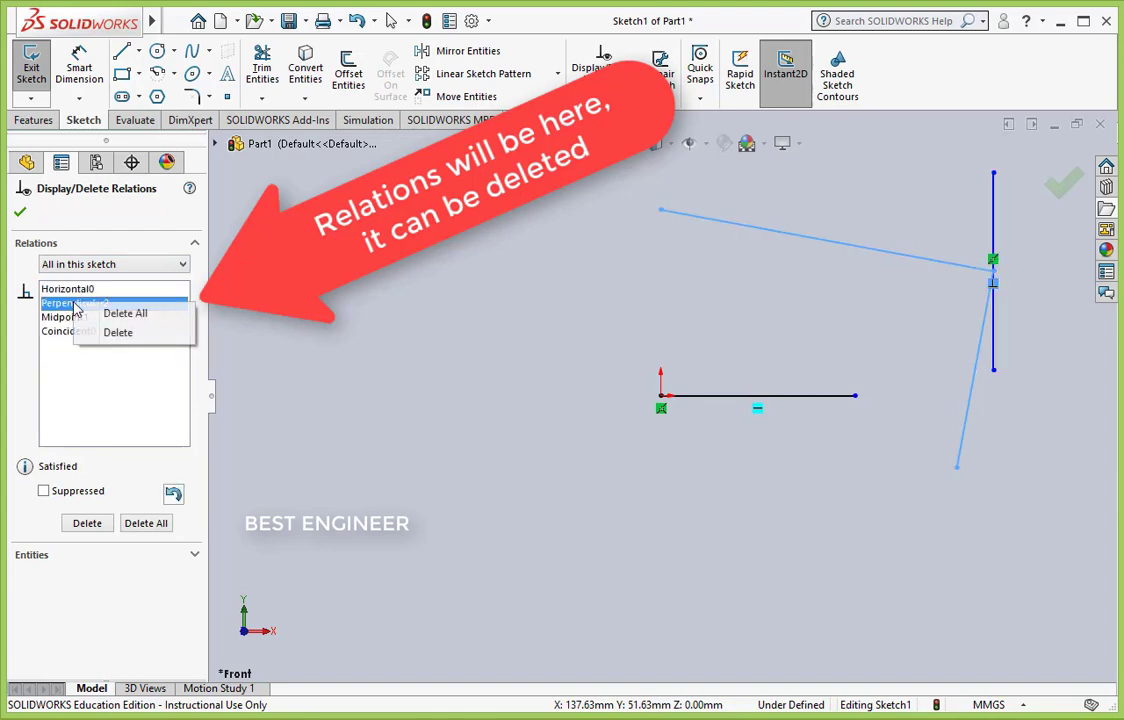
pyautogui.click(115, 333)
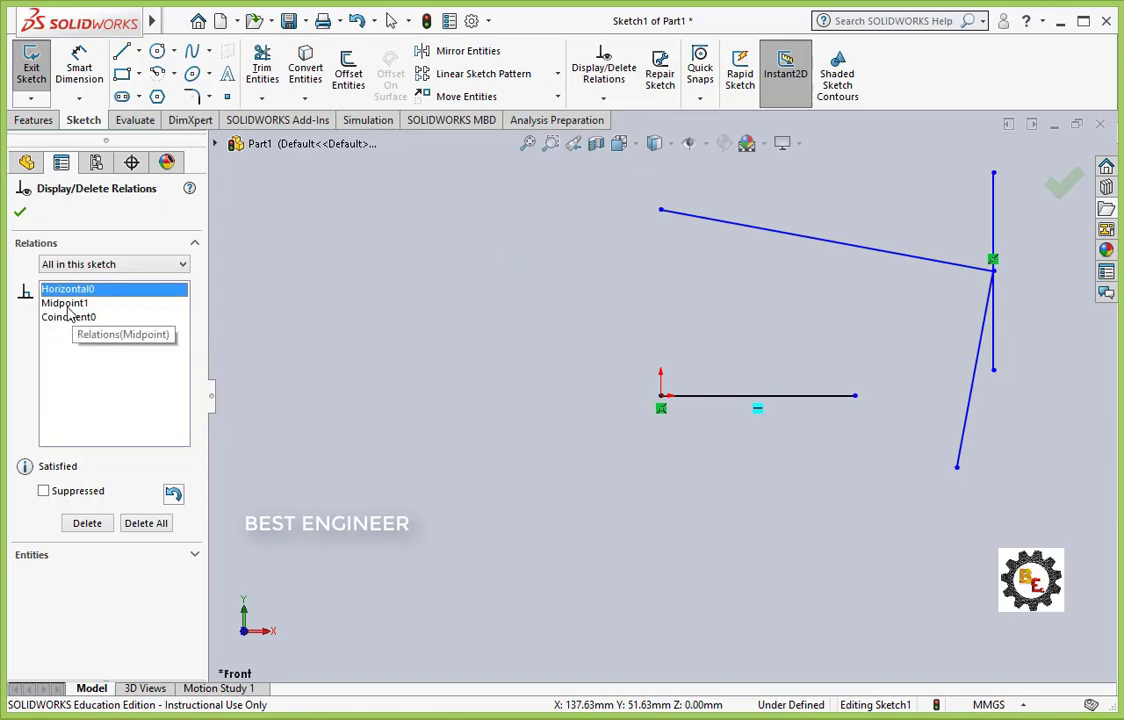
pyautogui.click(66, 303)
pyautogui.rightClick(68, 305)
pyautogui.click(111, 339)
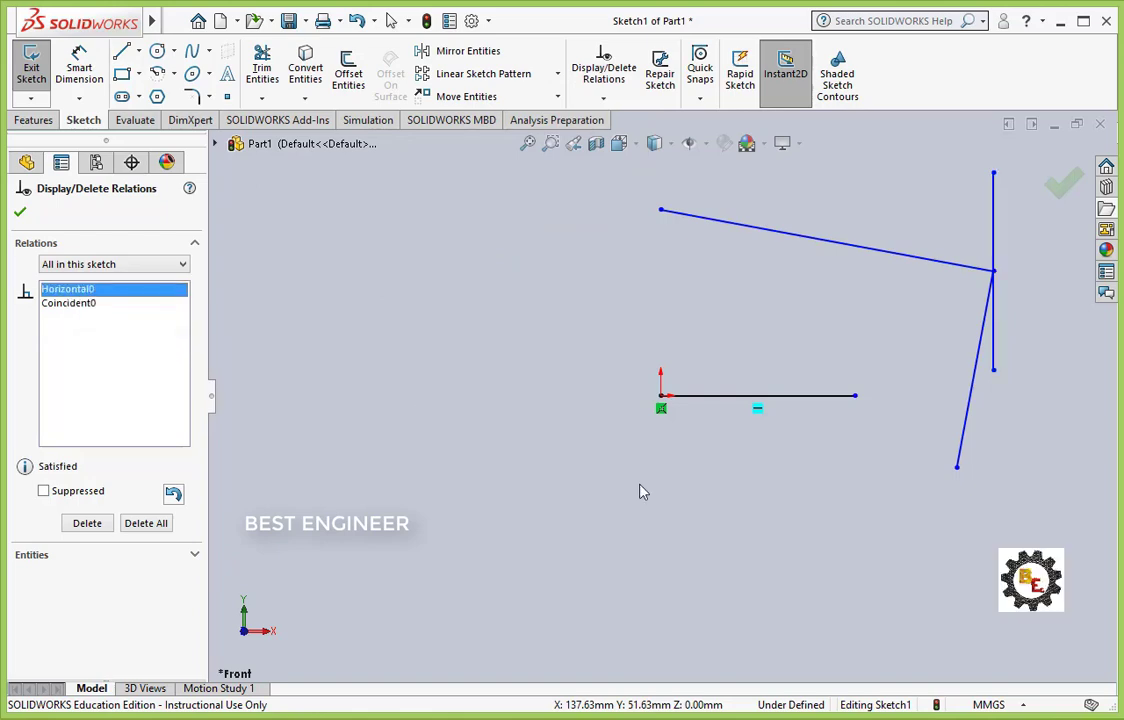
pyautogui.press('Return')
# Move the connected lines' shared endpoint to about X 95.1 mm, Y 53.5 mm, and tilt the separate vertical line by its upper endpoint
pyautogui.moveTo(992, 261); pyautogui.dragTo(891, 266)
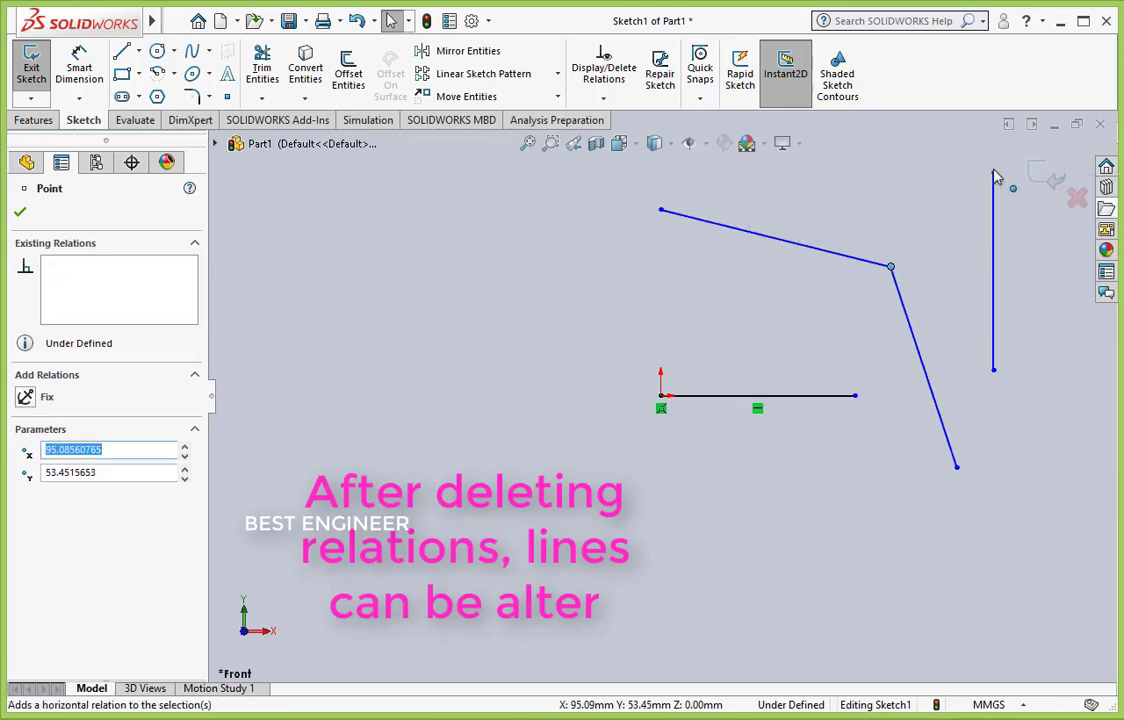
pyautogui.moveTo(995, 176)
pyautogui.mouseDown()
pyautogui.moveTo(906, 193)
pyautogui.moveTo(994, 191)
pyautogui.moveTo(896, 206)
pyautogui.moveTo(978, 177)
pyautogui.moveTo(1013, 178)
pyautogui.moveTo(928, 183)
pyautogui.moveTo(891, 171)
pyautogui.moveTo(944, 168)
pyautogui.mouseUp()
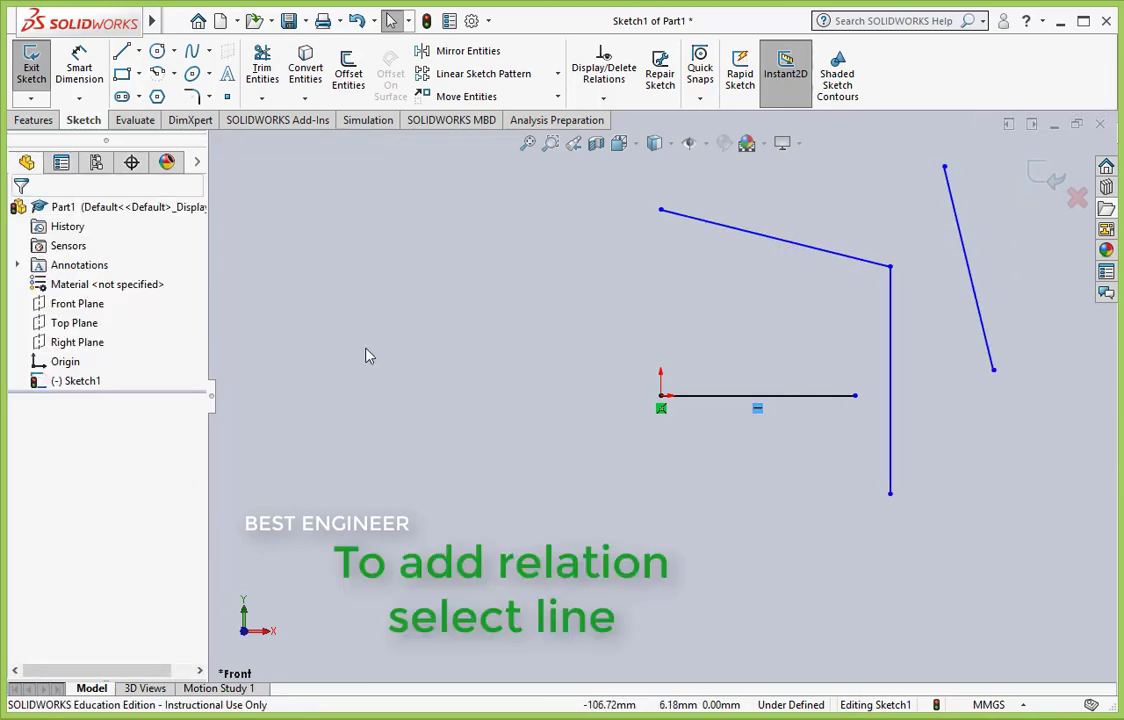
# Add a Vertical relation to the separate tilted line, and make the connected pair's downward line perpendicular to it
pyautogui.click(969, 272)
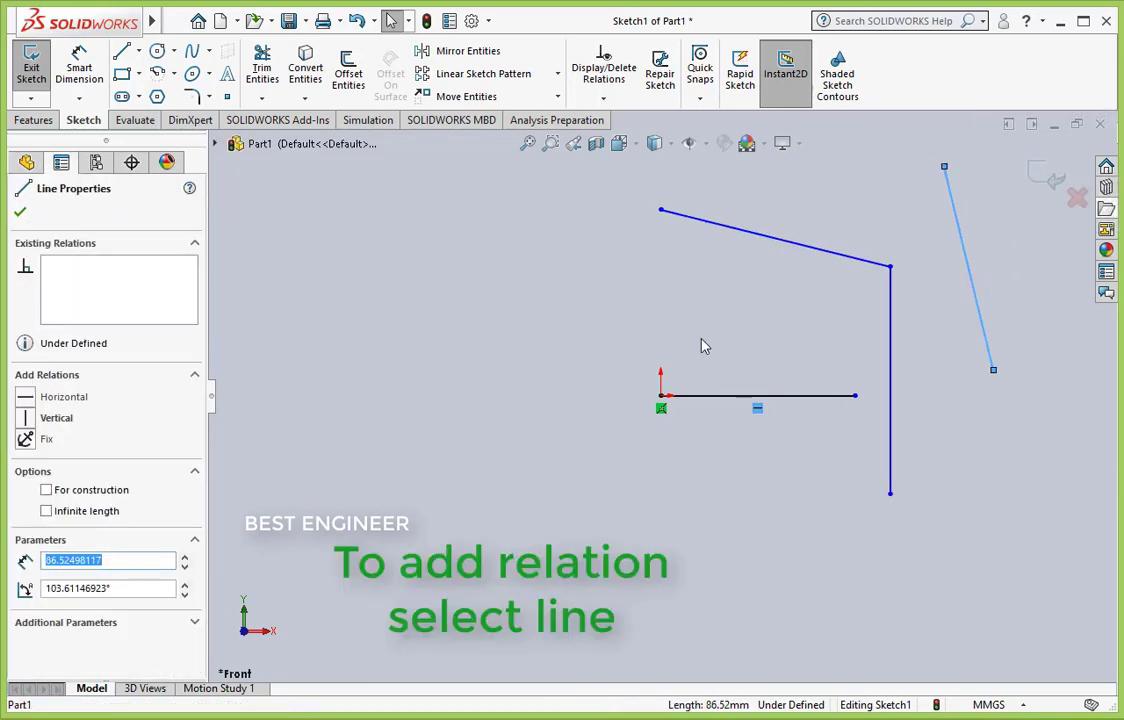
pyautogui.click(29, 421)
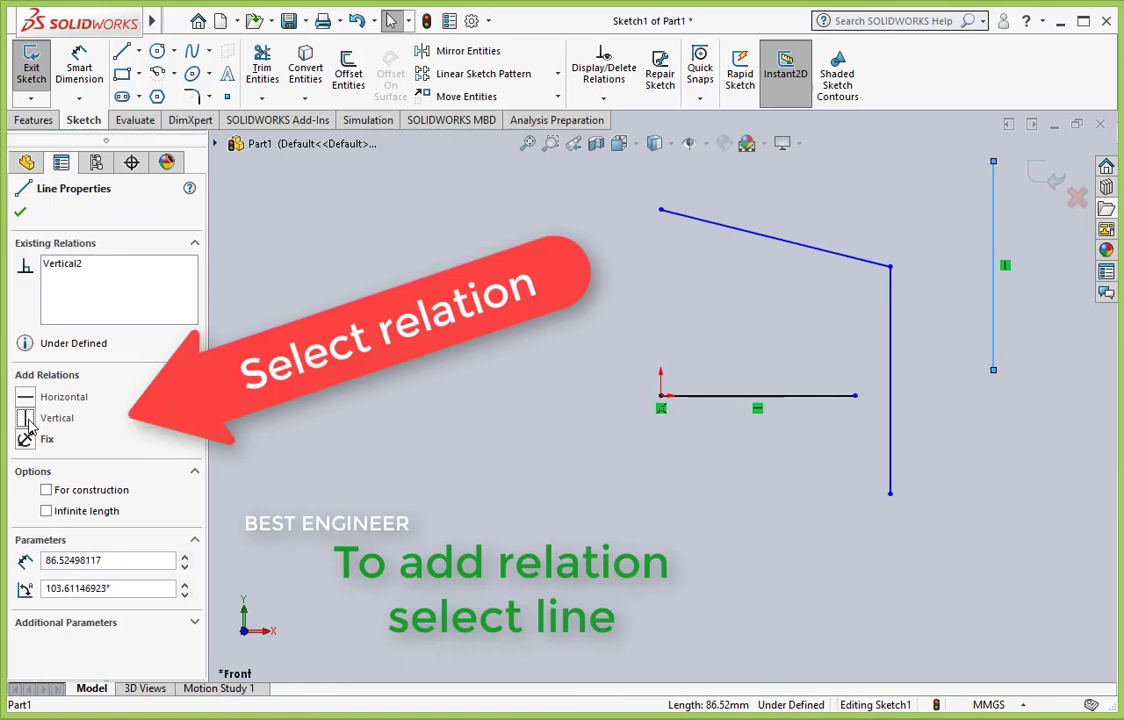
pyautogui.click(894, 320)
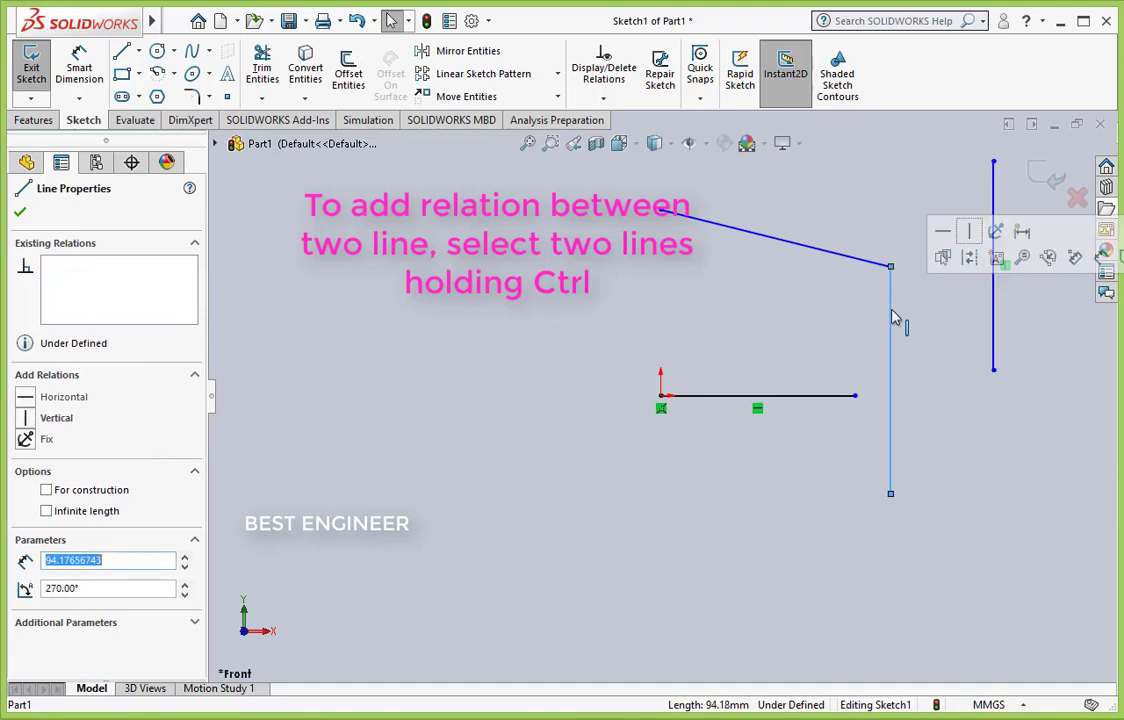
pyautogui.keyDown('ctrl'); pyautogui.click(994, 325); pyautogui.keyUp('ctrl')
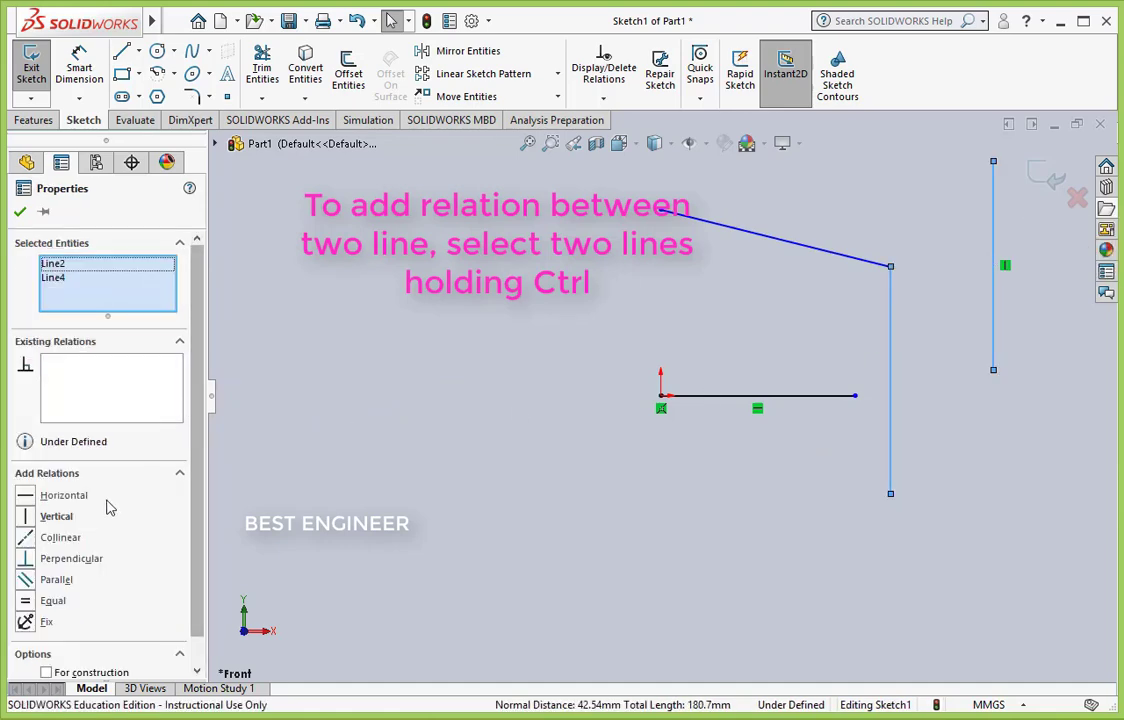
pyautogui.click(27, 559)
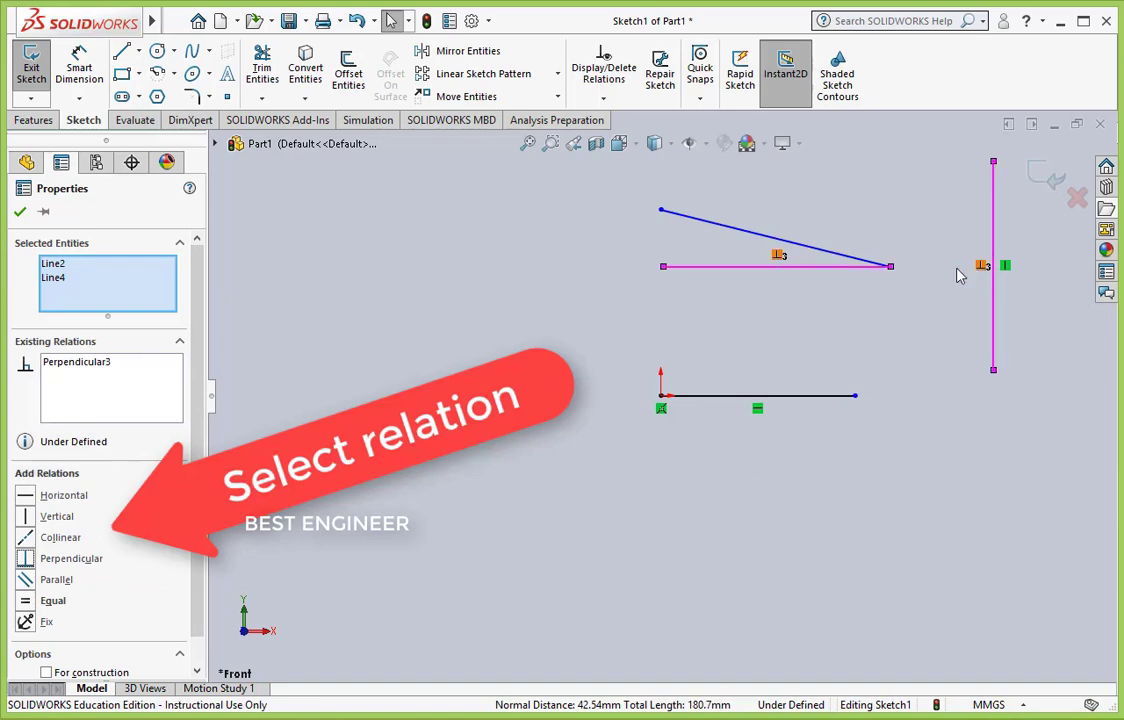
# Add a Coincident relation between the connected lines' shared endpoint and the midpoint of the vertical line
pyautogui.click(892, 267)
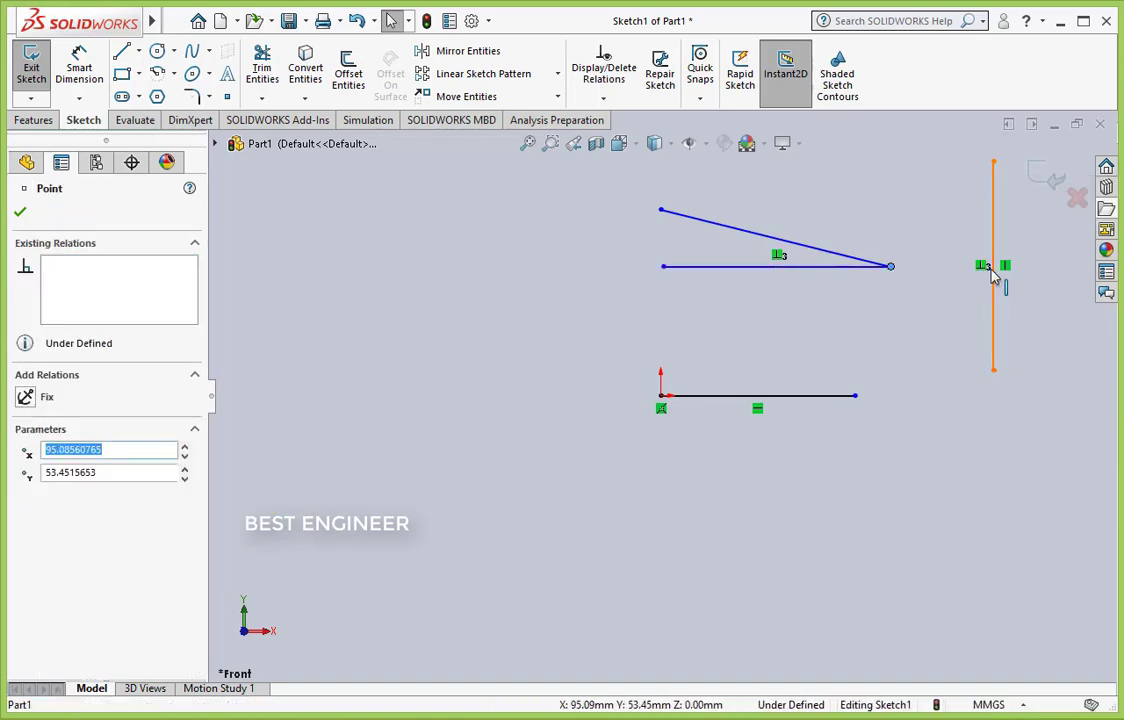
pyautogui.keyDown('ctrl'); pyautogui.click(995, 266); pyautogui.keyUp('ctrl')
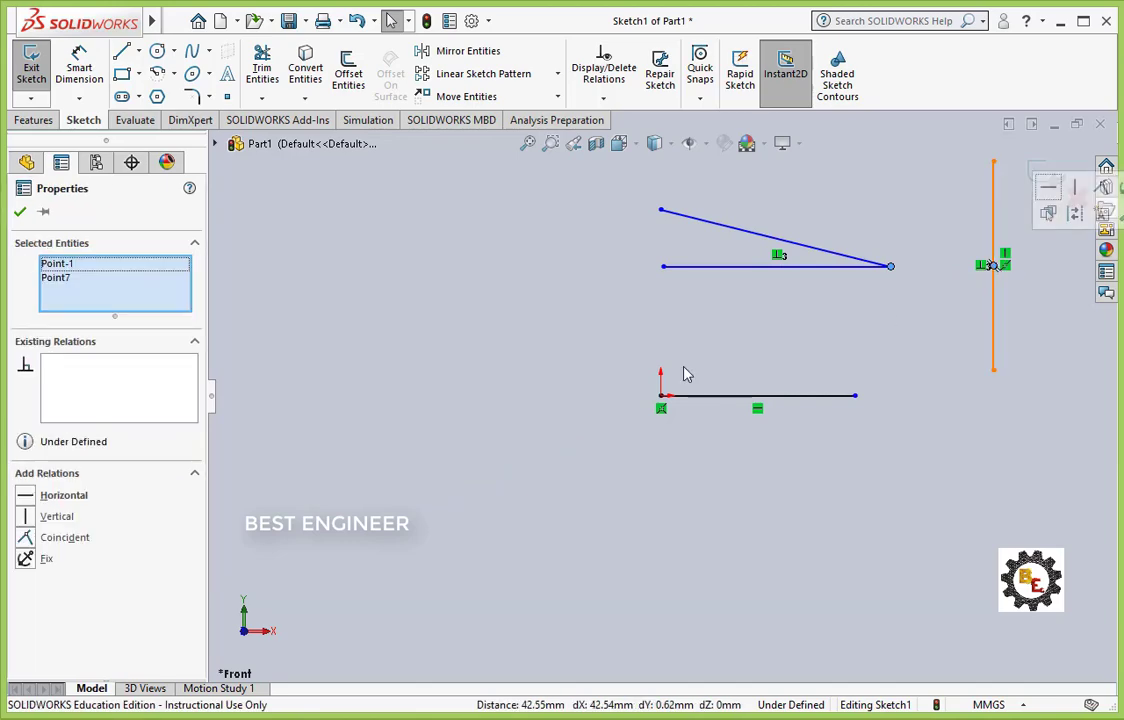
pyautogui.click(65, 538)
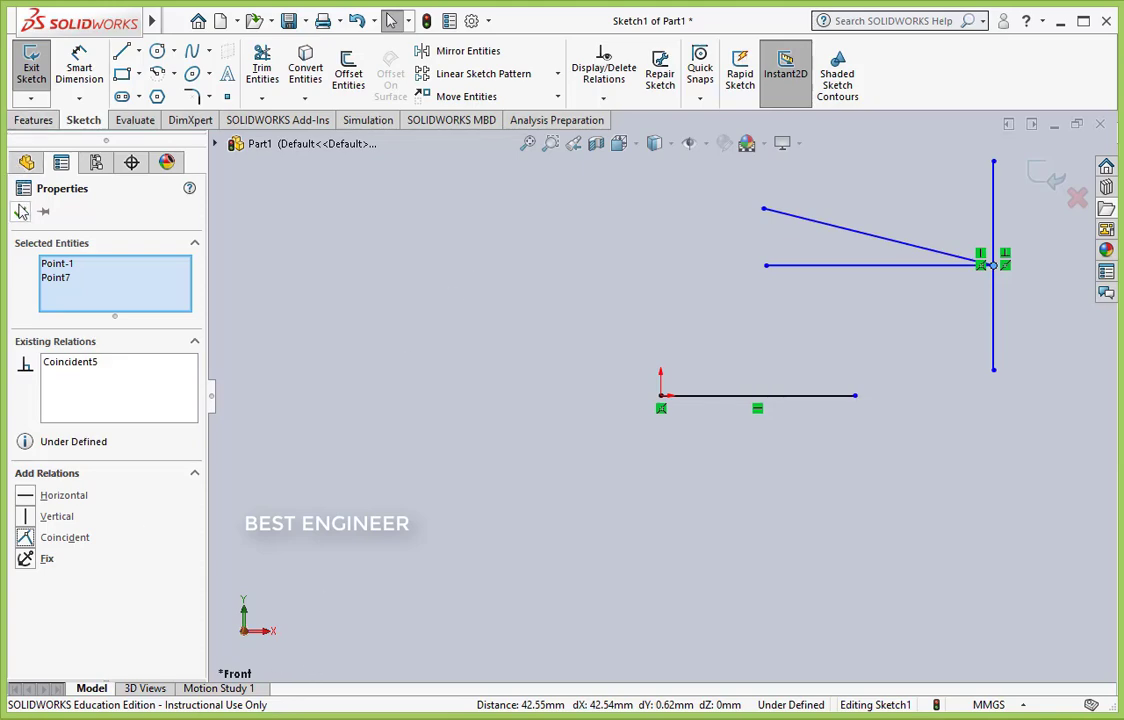
pyautogui.press('Escape')
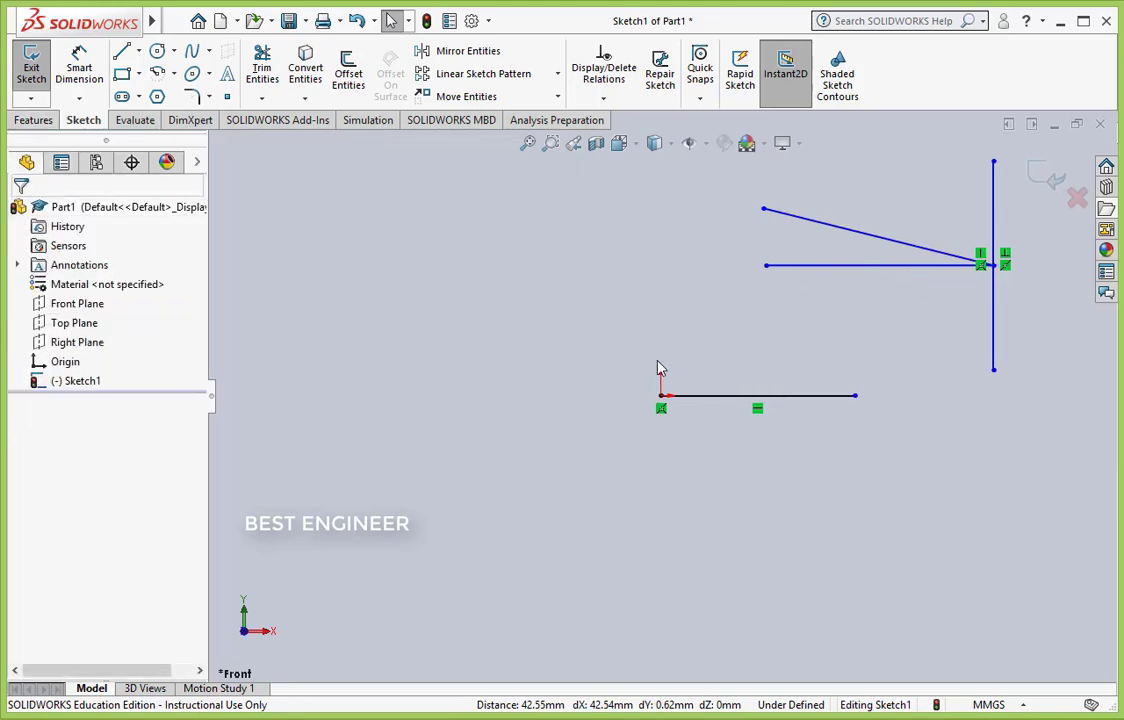
# Delete the coincident relation at the vertical line's midpoint directly from its symbol in the sketch
pyautogui.scroll(-2, 899, 384)
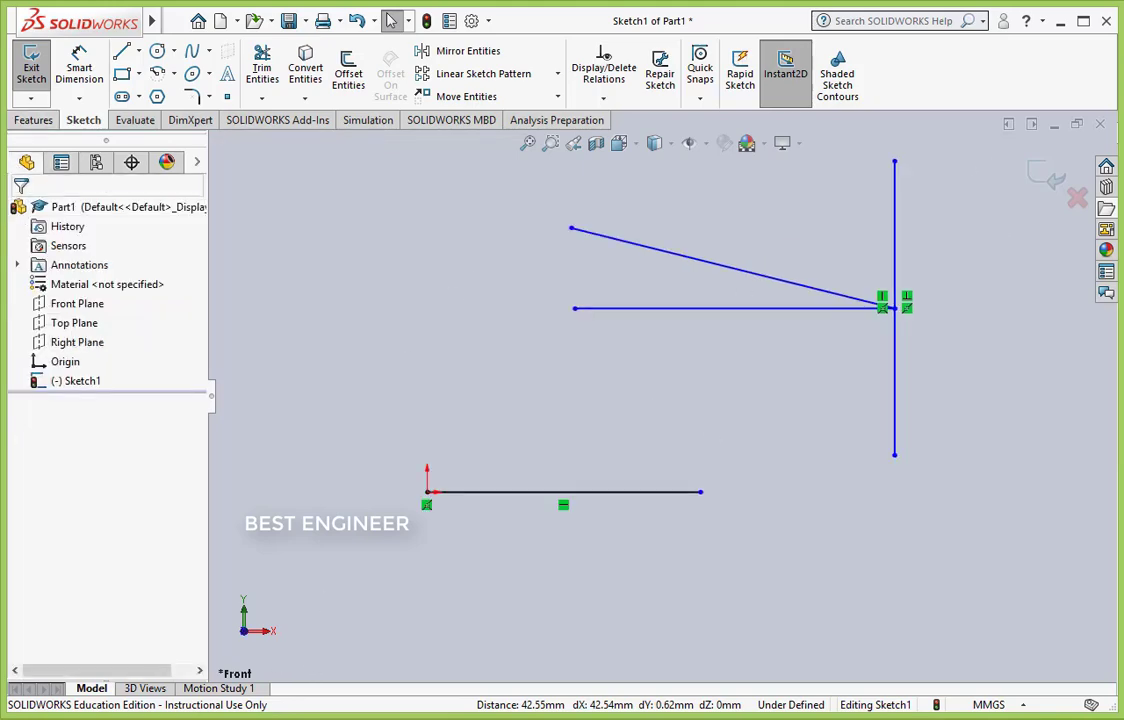
pyautogui.rightClick(907, 306)
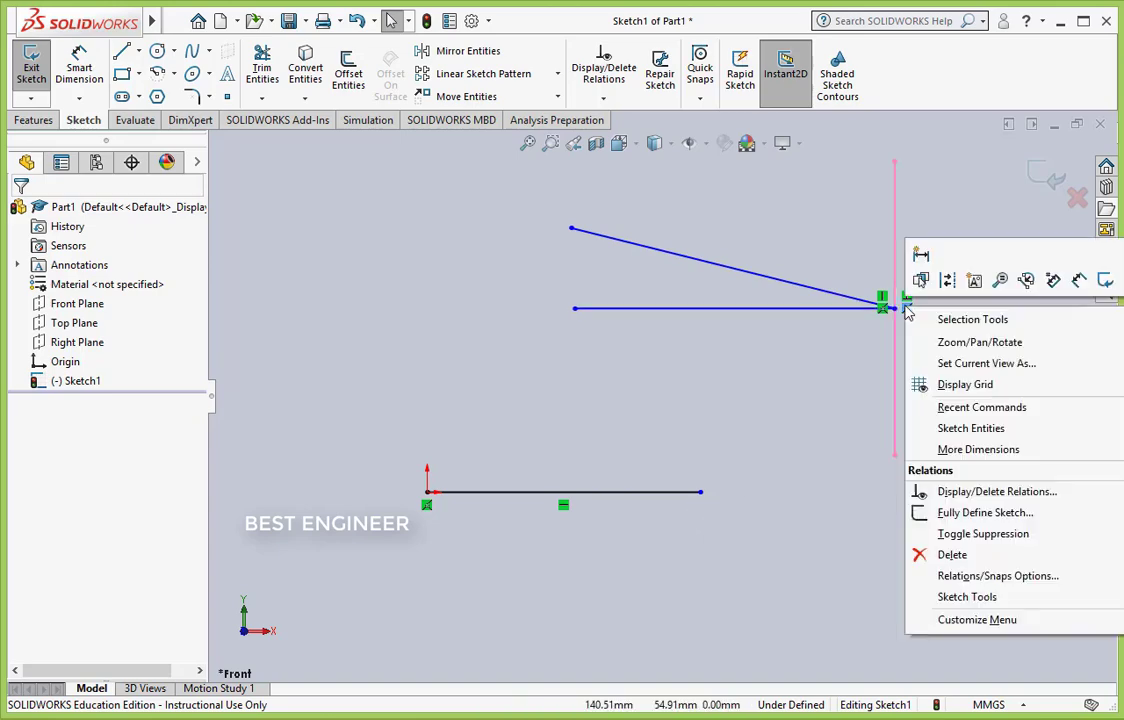
pyautogui.click(952, 555)
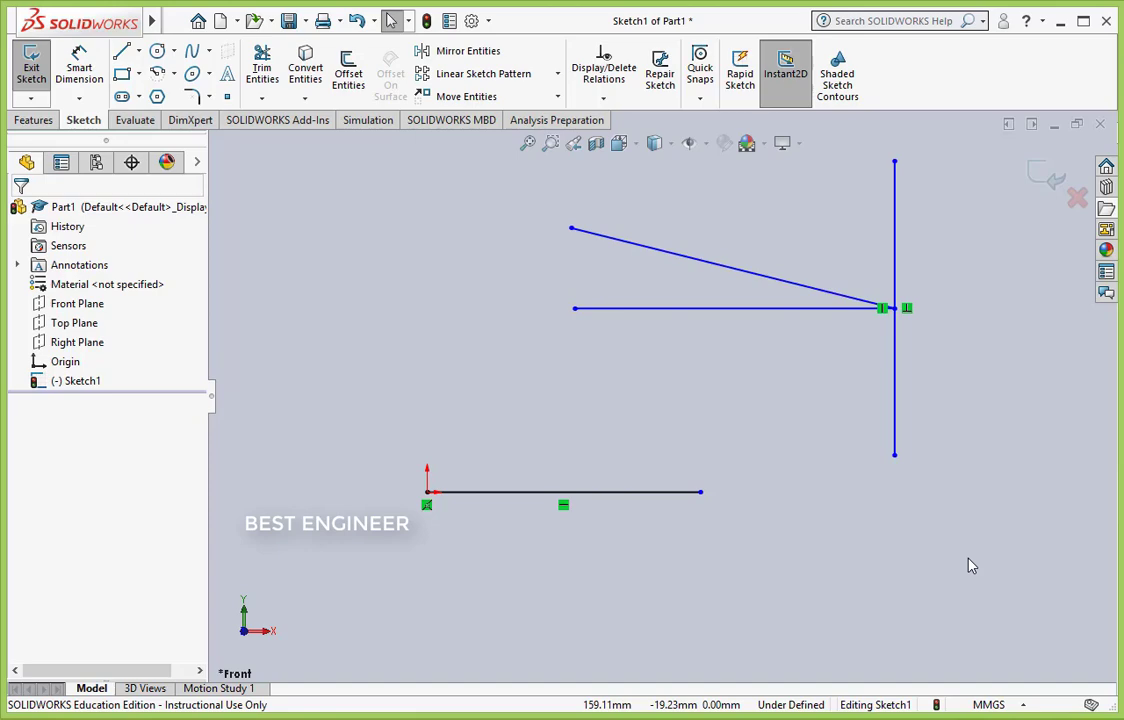